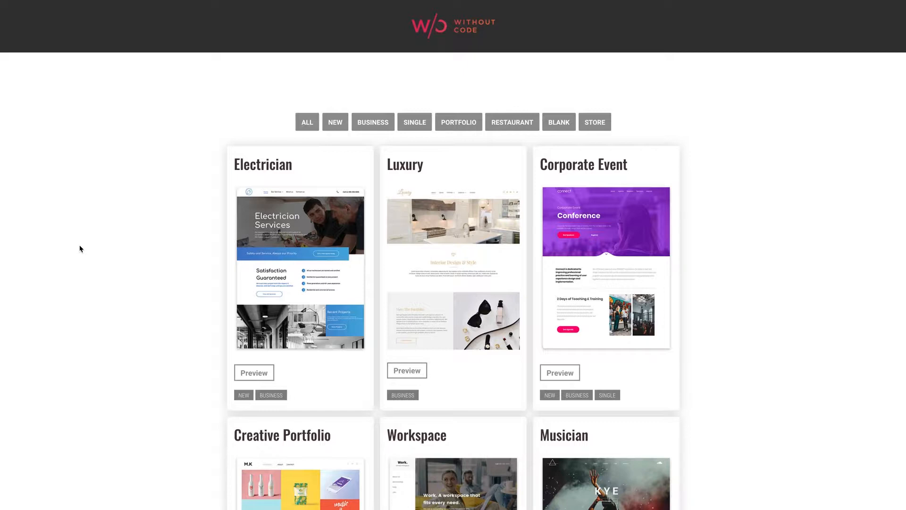
Filter the template gallery by the Business, Single and New categories in turn
{"action": "scroll", "coordinate": [145, 243], "scroll_direction": "down", "scroll_amount": 4}
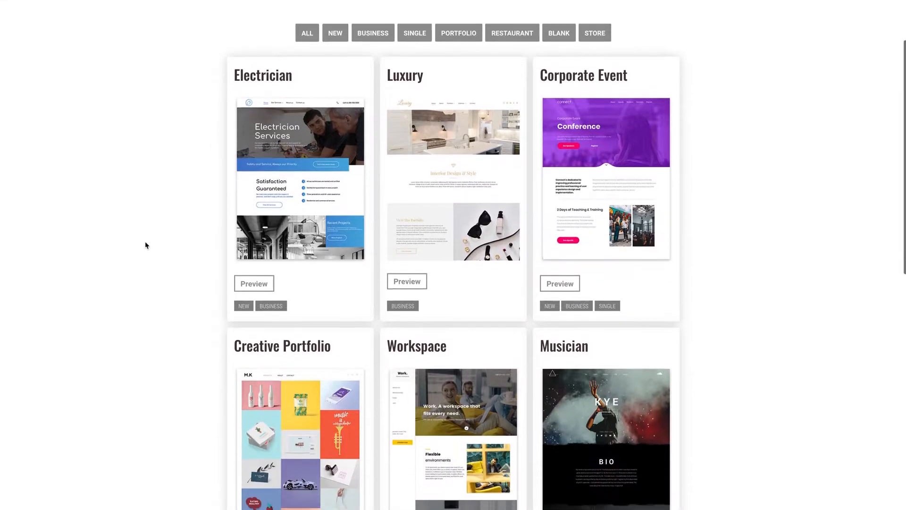
{"action": "scroll", "coordinate": [145, 246], "scroll_direction": "up", "scroll_amount": 5}
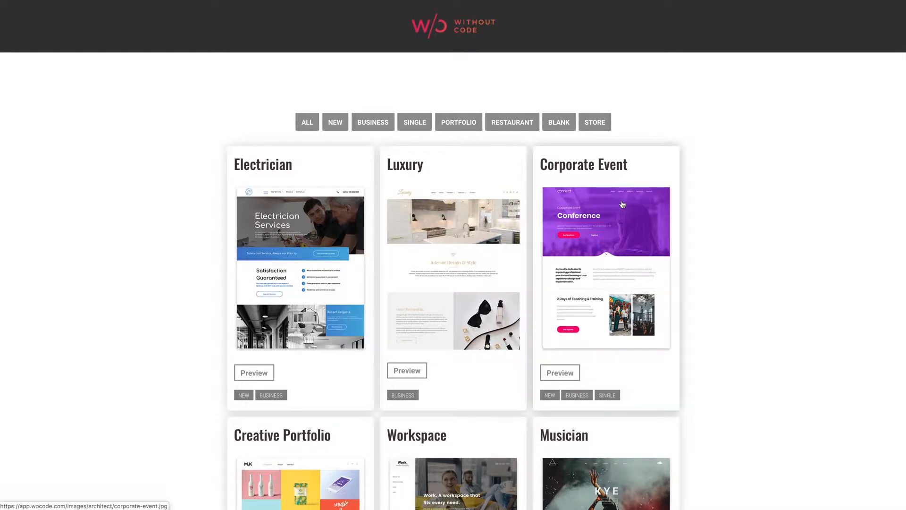
{"action": "left_click", "coordinate": [384, 125]}
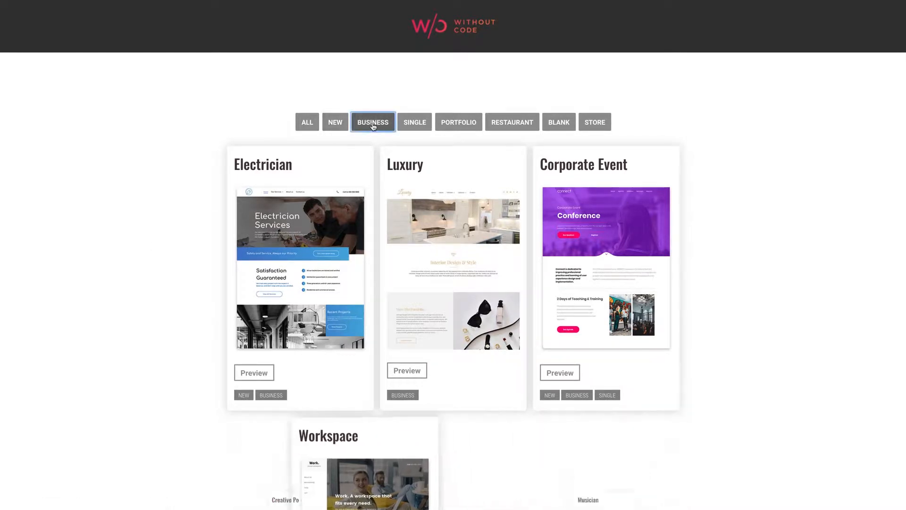
{"action": "left_click", "coordinate": [415, 124]}
{"action": "left_click", "coordinate": [338, 126]}
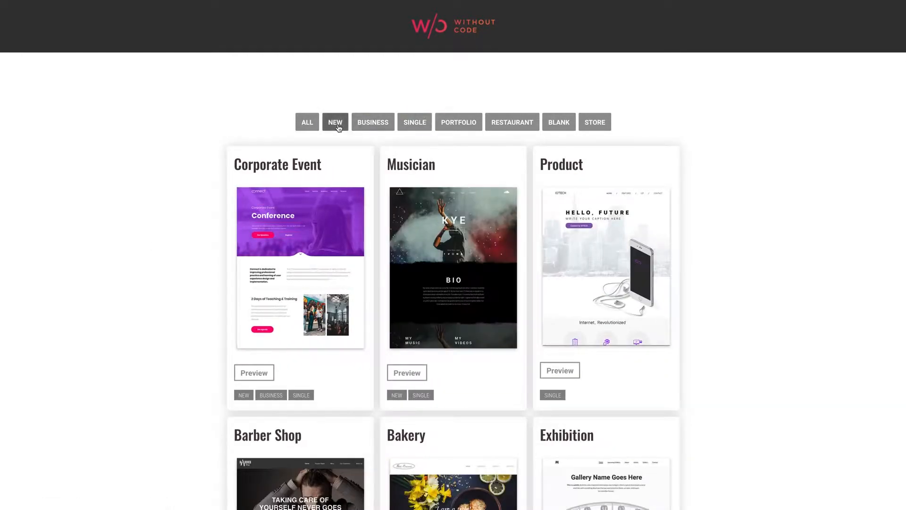
{"action": "scroll", "coordinate": [196, 212], "scroll_direction": "down", "scroll_amount": 2}
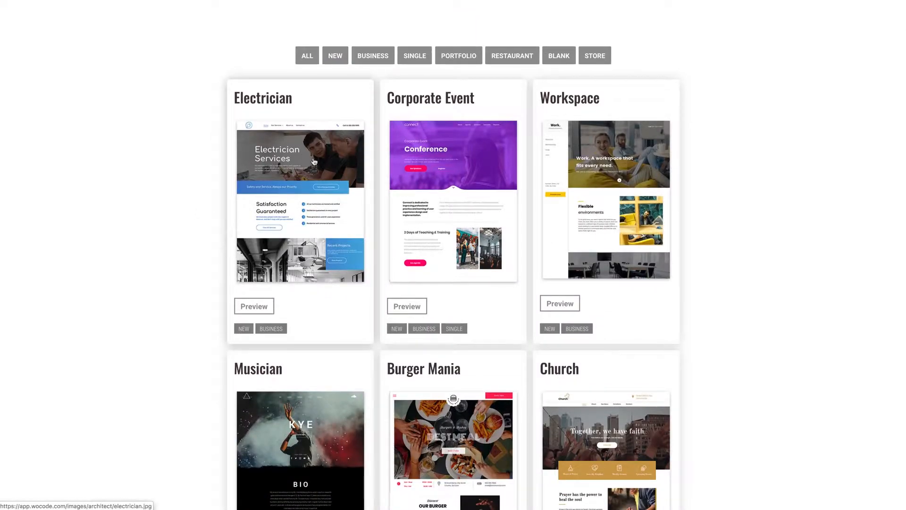
View the Electrician template's image enlarged, step forward through the neighbouring templates and close the image viewer
{"action": "left_click", "coordinate": [315, 161]}
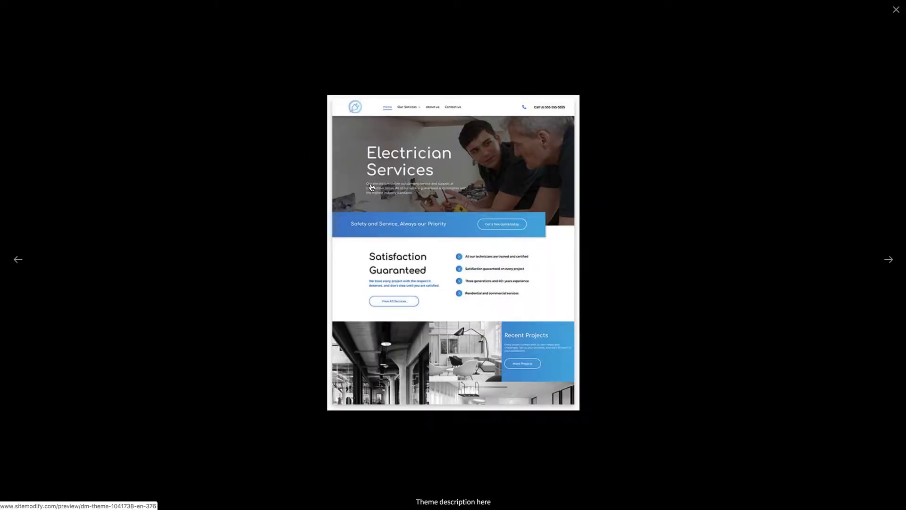
{"action": "left_click", "coordinate": [889, 260]}
{"action": "left_click", "coordinate": [890, 260]}
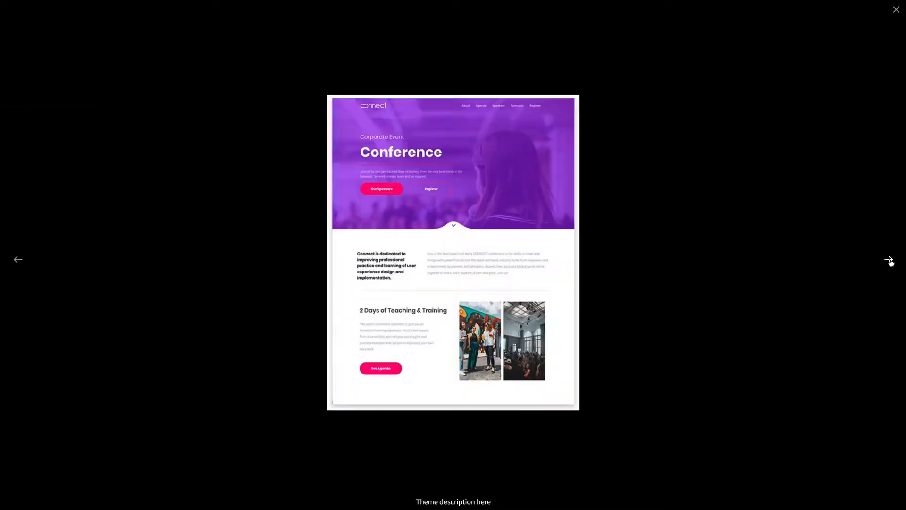
{"action": "left_click", "coordinate": [896, 10]}
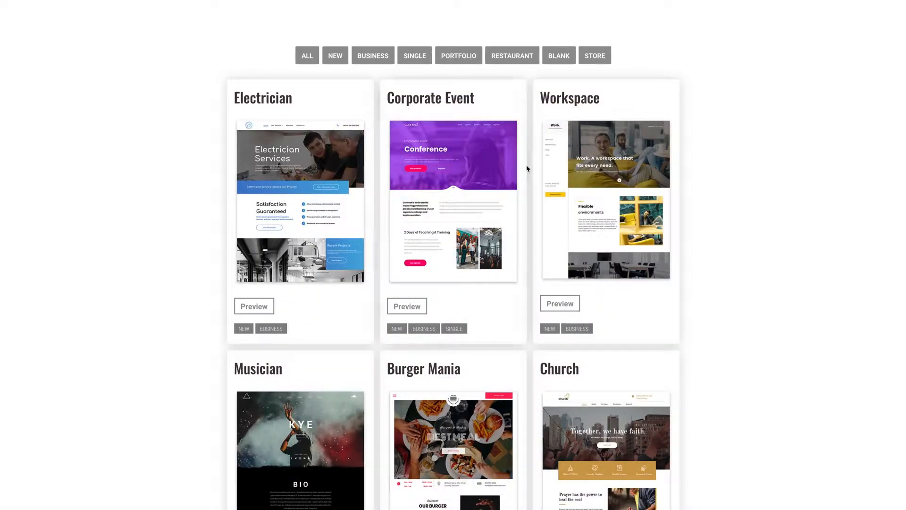
Look through the remaining New templates and reset the gallery filter to All
{"action": "scroll", "coordinate": [229, 253], "scroll_direction": "down", "scroll_amount": 3}
{"action": "scroll", "coordinate": [230, 253], "scroll_direction": "down", "scroll_amount": 4}
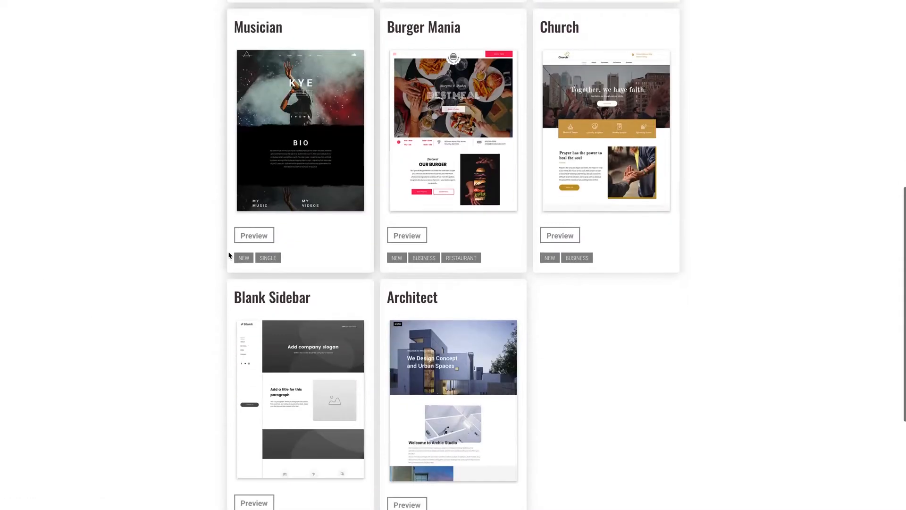
{"action": "scroll", "coordinate": [472, 271], "scroll_direction": "up", "scroll_amount": 8}
{"action": "left_click", "coordinate": [307, 109]}
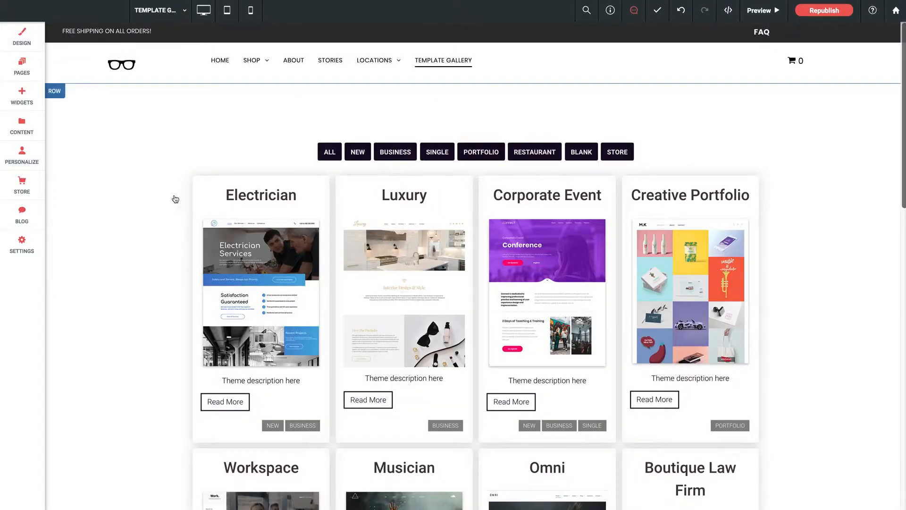
Open the content settings of the White Label Gallery widget on the Template Gallery page and move the settings window over the gallery
{"action": "scroll", "coordinate": [261, 242], "scroll_direction": "down", "scroll_amount": 1}
{"action": "scroll", "coordinate": [283, 217], "scroll_direction": "up", "scroll_amount": 1}
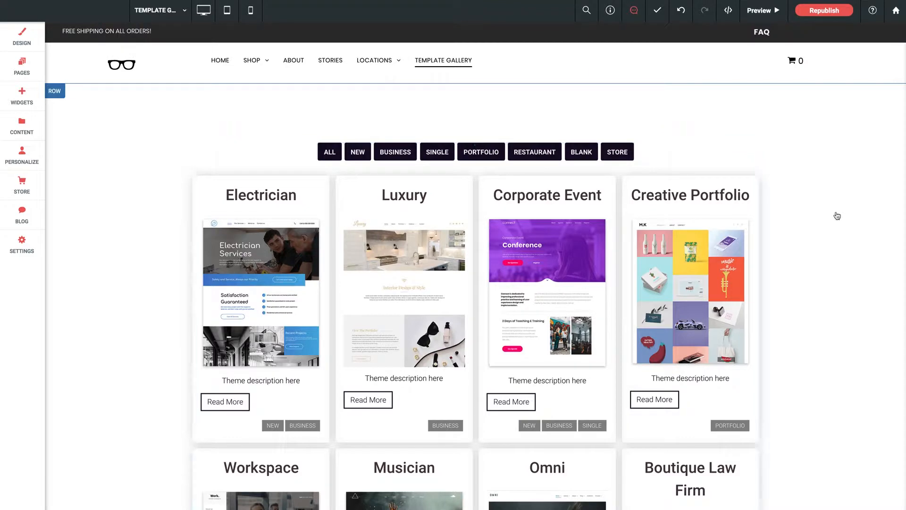
{"action": "left_click", "coordinate": [404, 218]}
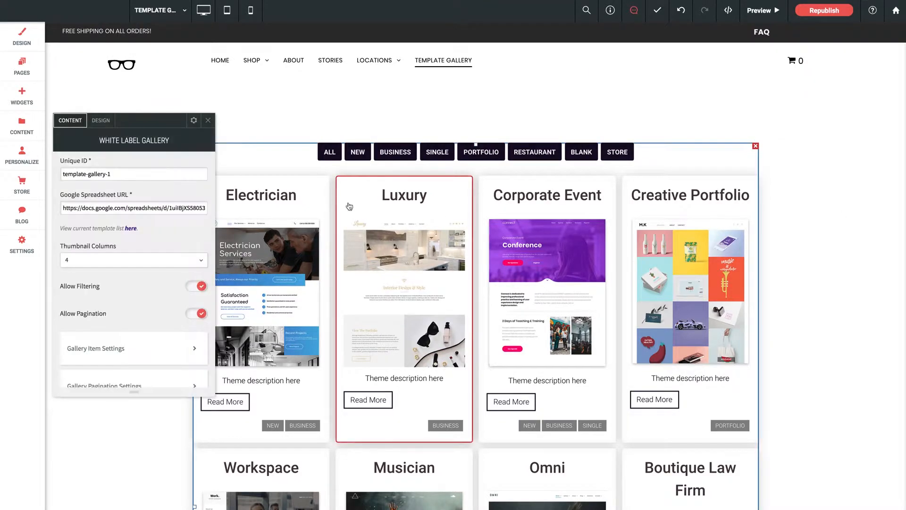
{"action": "left_click_drag", "start_coordinate": [158, 121], "coordinate": [402, 114]}
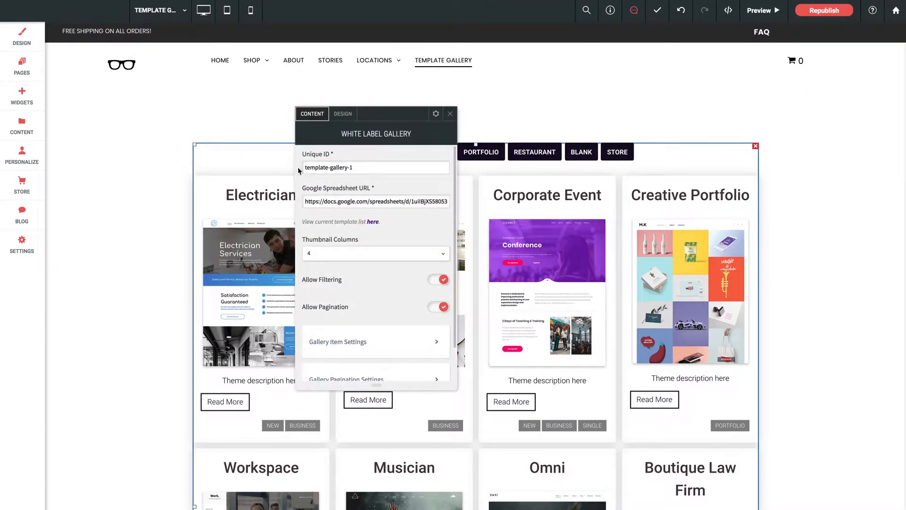
Examine the gallery widget's Unique ID and Google Spreadsheet URL settings
{"action": "left_click_drag", "start_coordinate": [304, 168], "coordinate": [364, 166]}
{"action": "left_click", "coordinate": [373, 167]}
{"action": "left_click_drag", "start_coordinate": [318, 201], "coordinate": [417, 201]}
{"action": "left_click", "coordinate": [413, 188]}
Open the widget's current template list in Google Sheets and look through its rows
{"action": "left_click", "coordinate": [374, 224]}
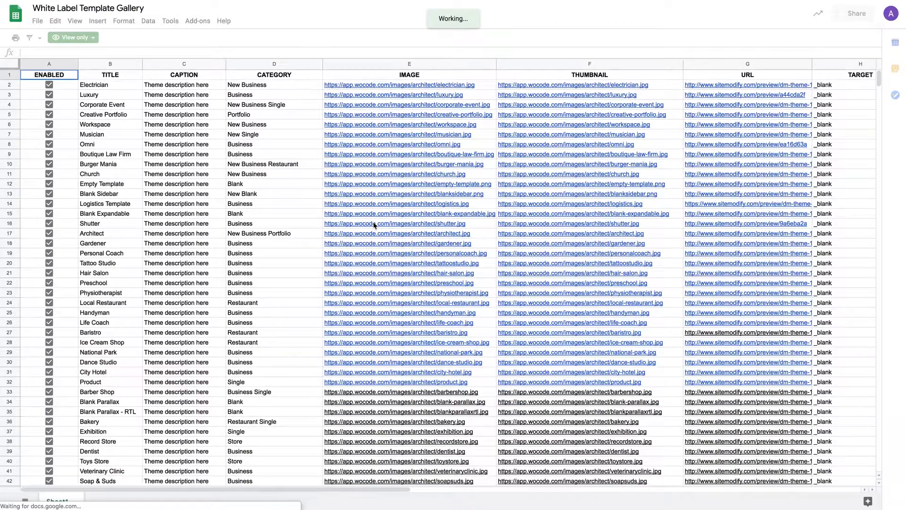
{"action": "scroll", "coordinate": [297, 215], "scroll_direction": "down", "scroll_amount": 2}
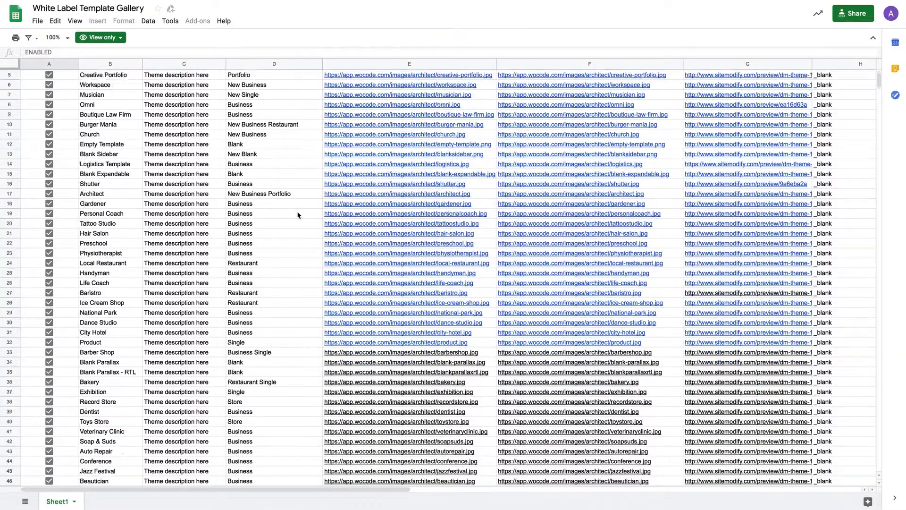
{"action": "scroll", "coordinate": [298, 215], "scroll_direction": "up", "scroll_amount": 2}
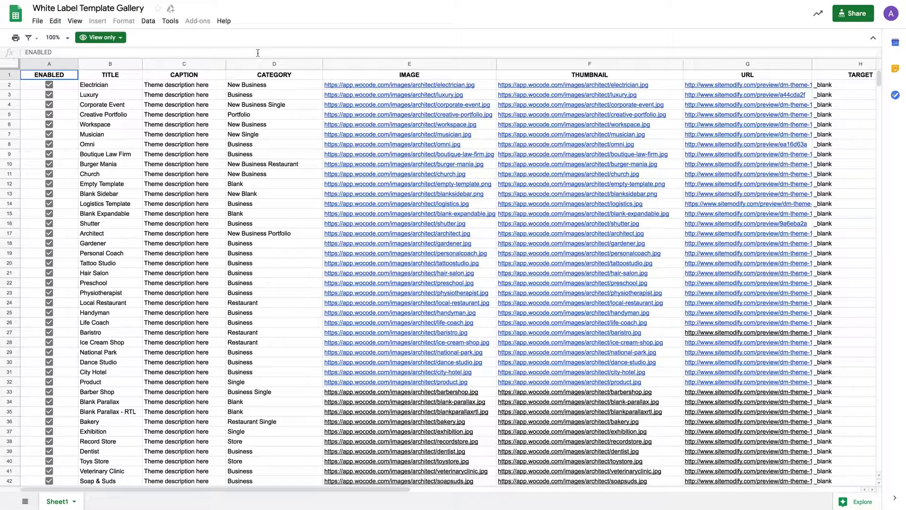
Make a copy of the White Label Template Gallery spreadsheet in My Drive, naming it as the owner's personal list
{"action": "left_click", "coordinate": [38, 21]}
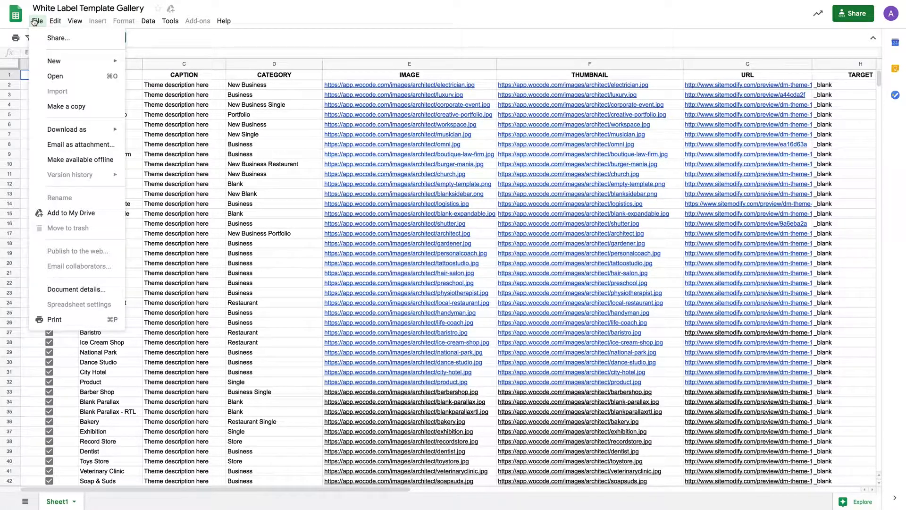
{"action": "left_click", "coordinate": [59, 108]}
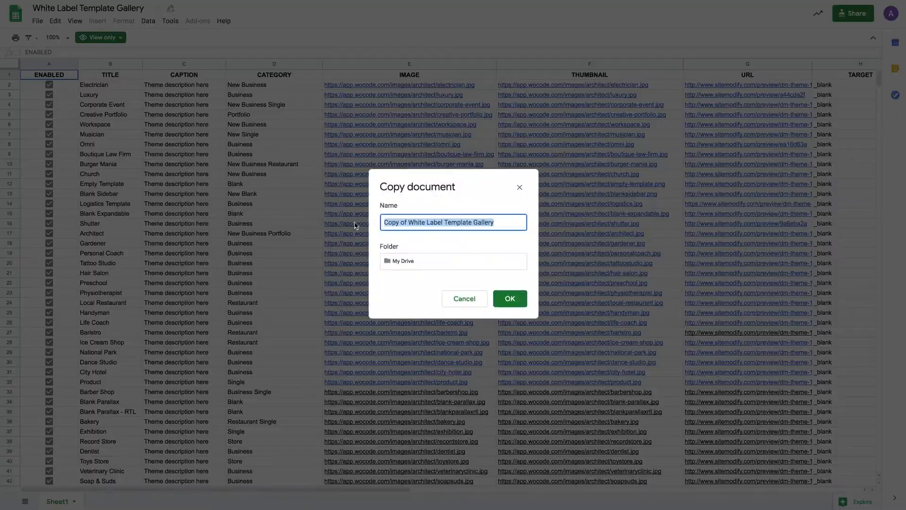
{"action": "type", "text": "Ashton's List"}
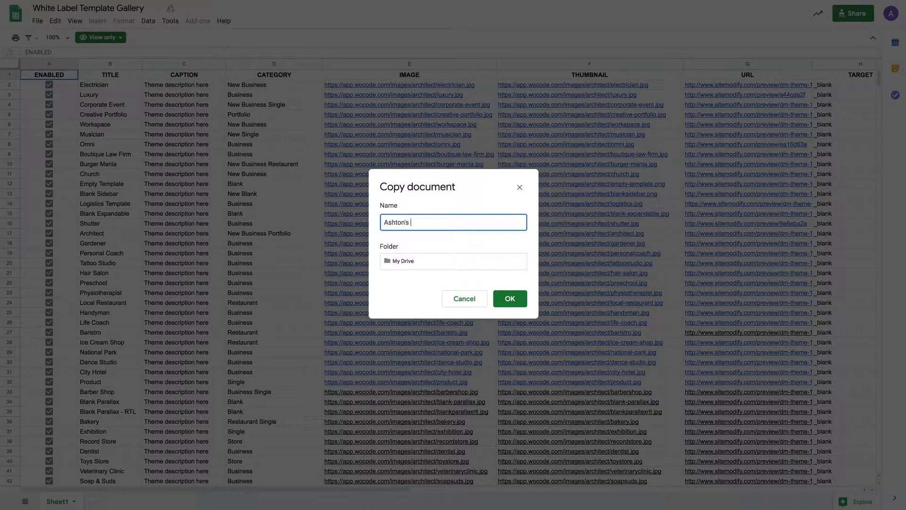
{"action": "left_click", "coordinate": [512, 300]}
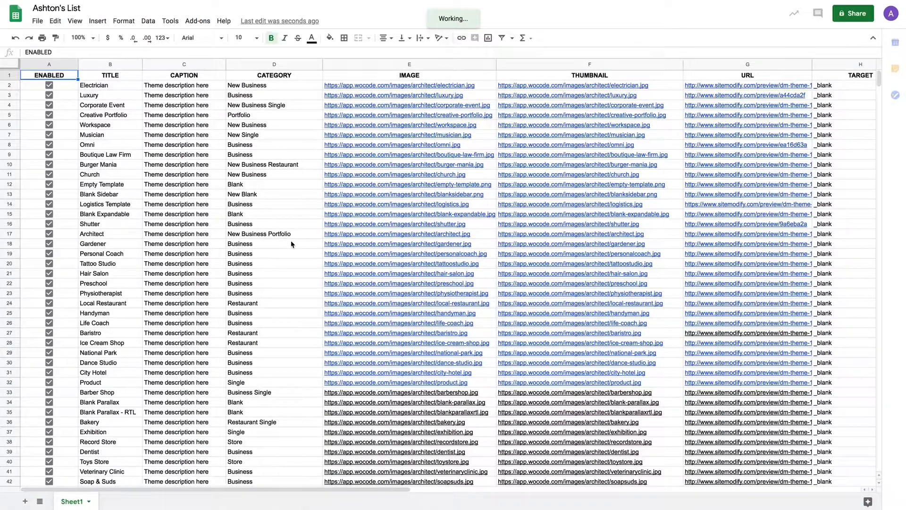
Publish the entire copied spreadsheet to the web as a web page and close the publishing dialog
{"action": "scroll", "coordinate": [287, 242], "scroll_direction": "down", "scroll_amount": 5}
{"action": "scroll", "coordinate": [292, 244], "scroll_direction": "up", "scroll_amount": 5}
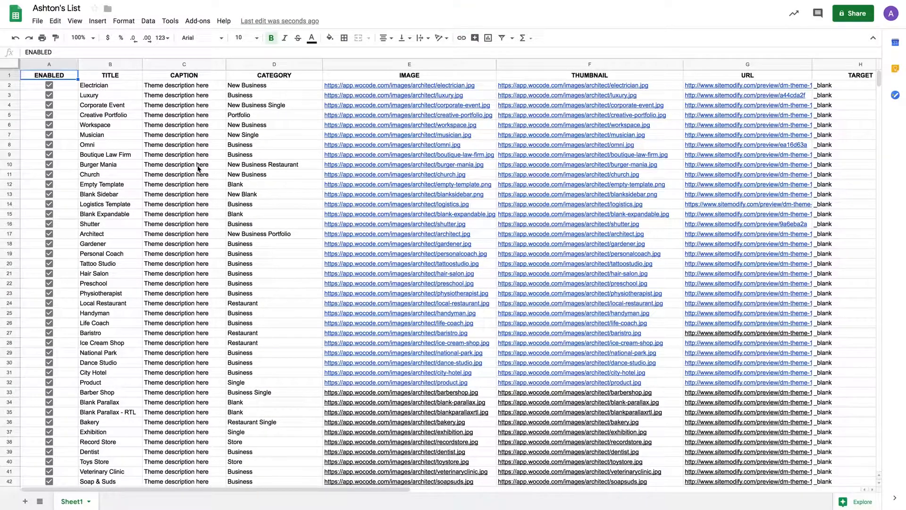
{"action": "left_click", "coordinate": [39, 21]}
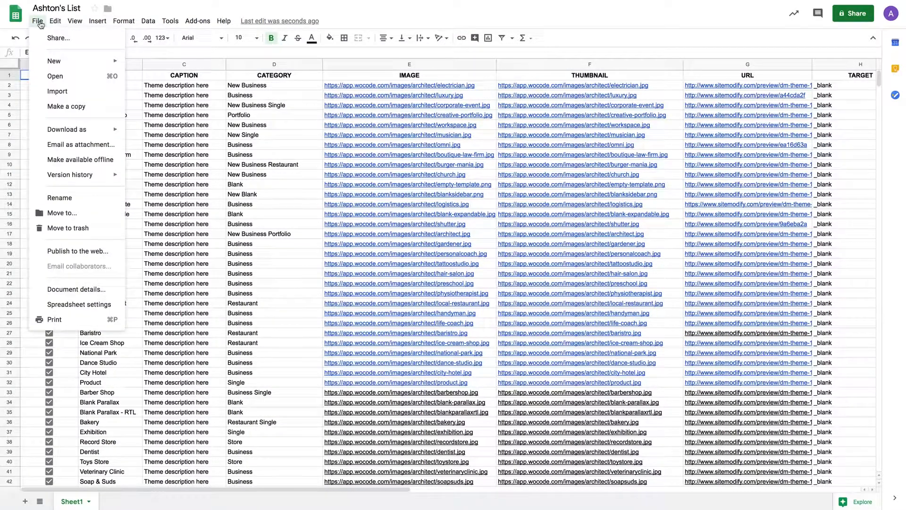
{"action": "left_click", "coordinate": [62, 252]}
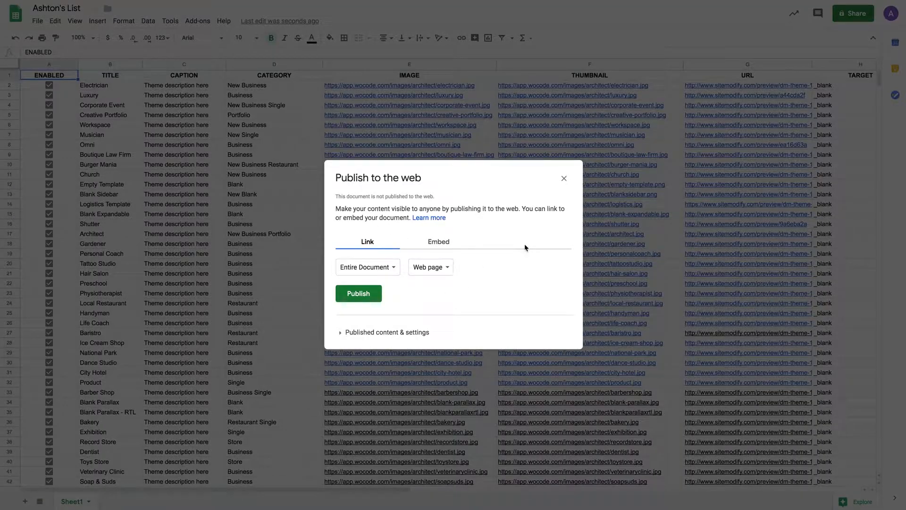
{"action": "left_click", "coordinate": [357, 293]}
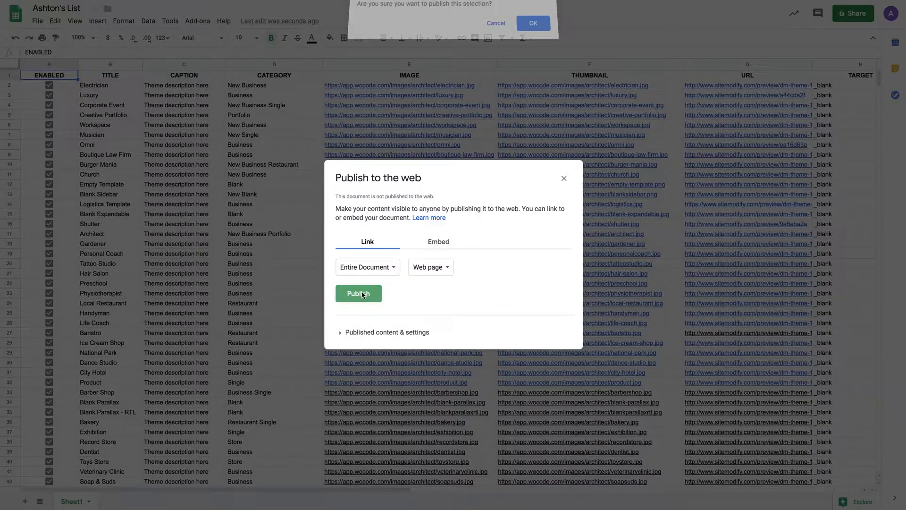
{"action": "left_click", "coordinate": [535, 30]}
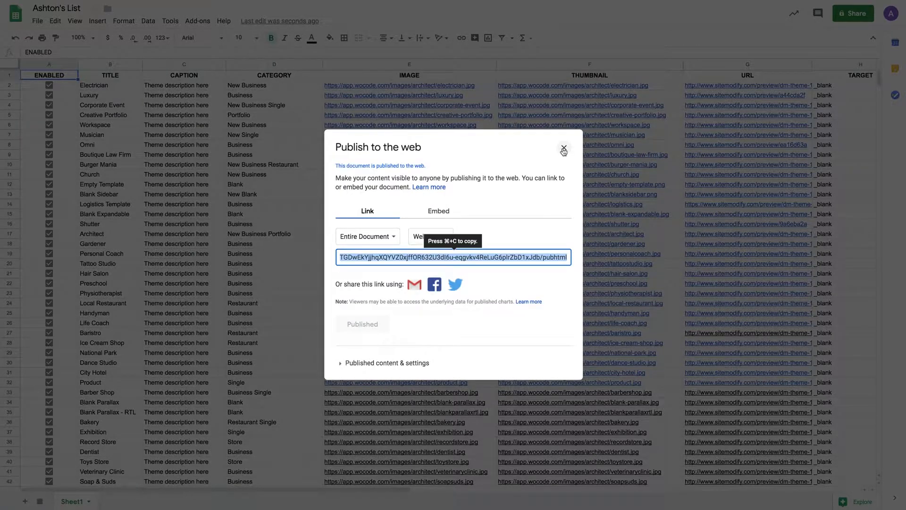
{"action": "left_click", "coordinate": [564, 152]}
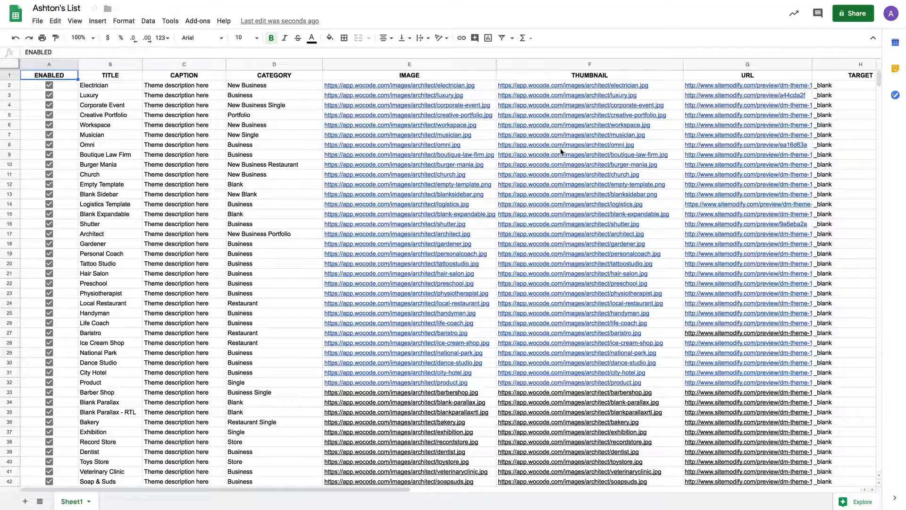
Turn on link sharing for the copied spreadsheet and copy its shareable link
{"action": "left_click", "coordinate": [856, 15]}
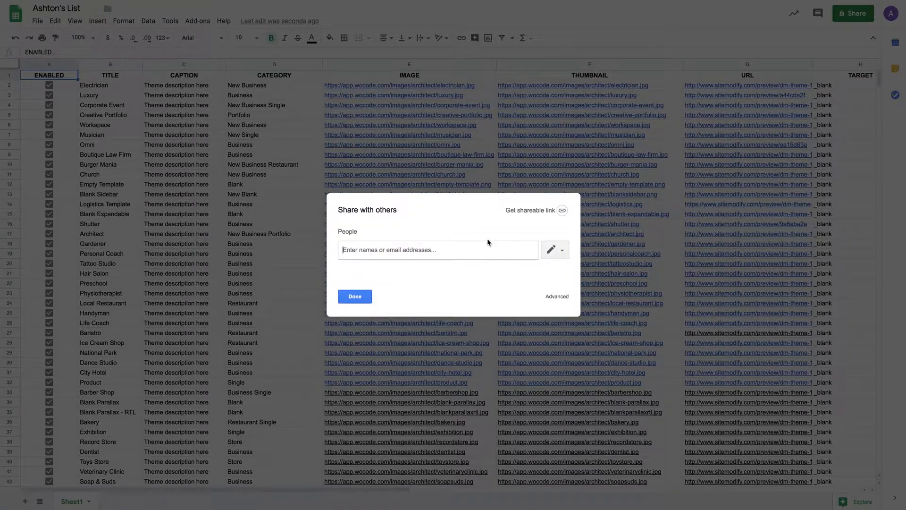
{"action": "left_click", "coordinate": [532, 211]}
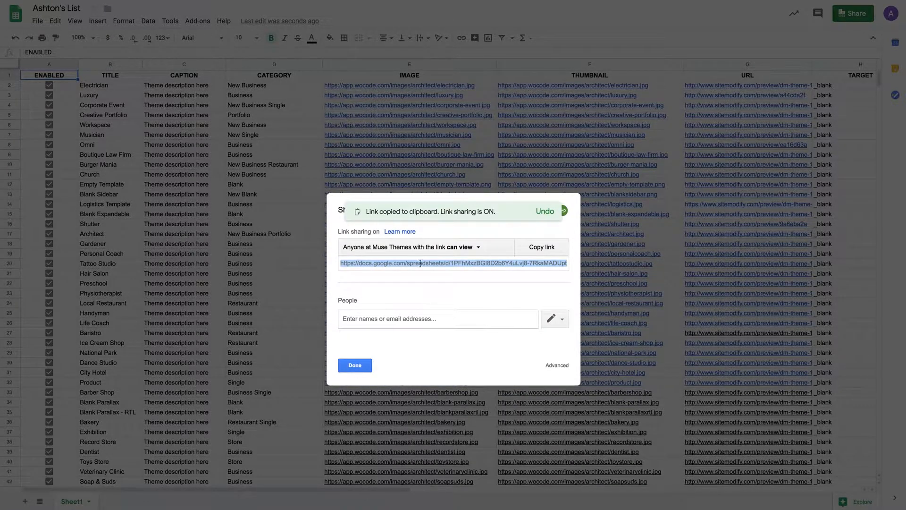
{"action": "left_click", "coordinate": [533, 247]}
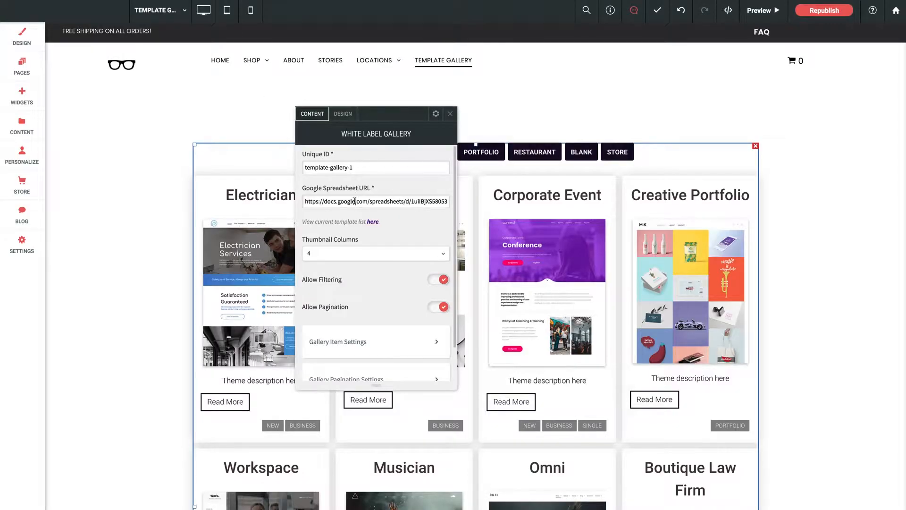
Back in the website editor, replace the gallery widget's Google Spreadsheet URL with the copied link, move its settings aside and check the gallery
{"action": "triple_click", "coordinate": [354, 201]}
{"action": "key", "text": "ctrl+v"}
{"action": "left_click_drag", "start_coordinate": [401, 120], "coordinate": [163, 124]}
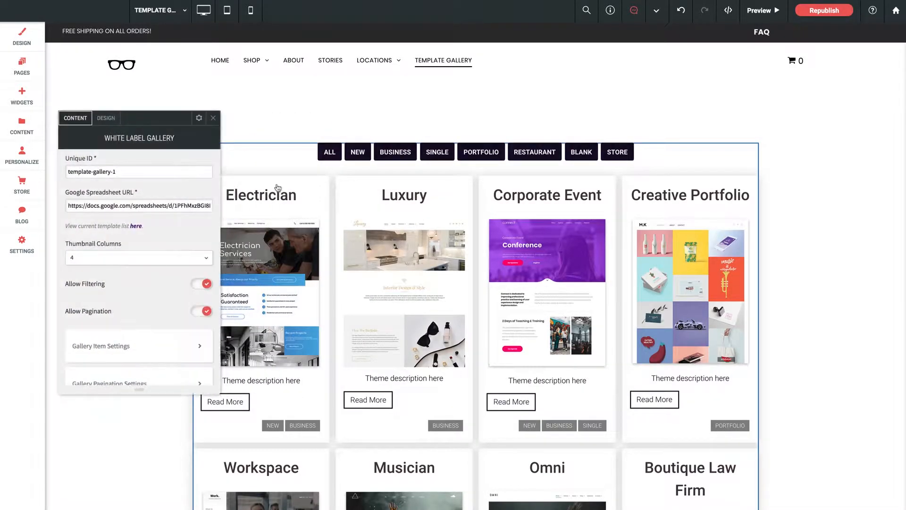
{"action": "scroll", "coordinate": [604, 276], "scroll_direction": "down", "scroll_amount": 1}
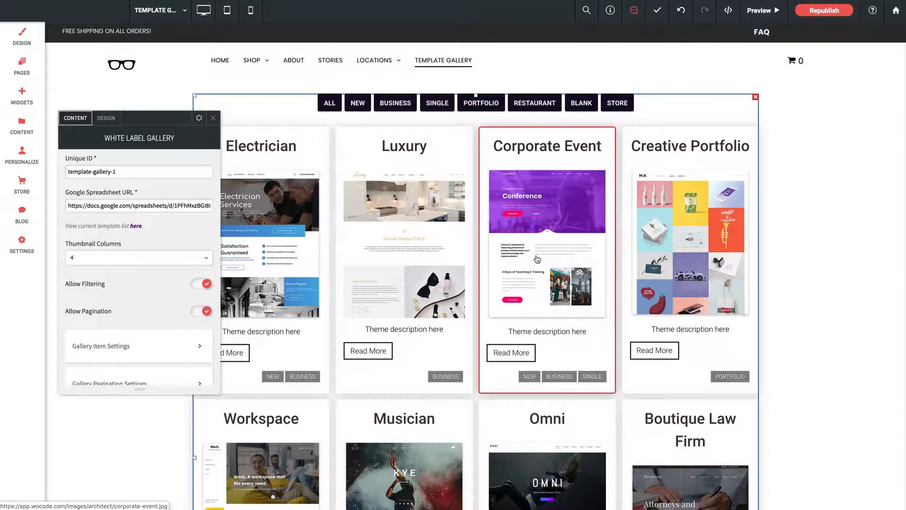
{"action": "scroll", "coordinate": [537, 262], "scroll_direction": "up", "scroll_amount": 1}
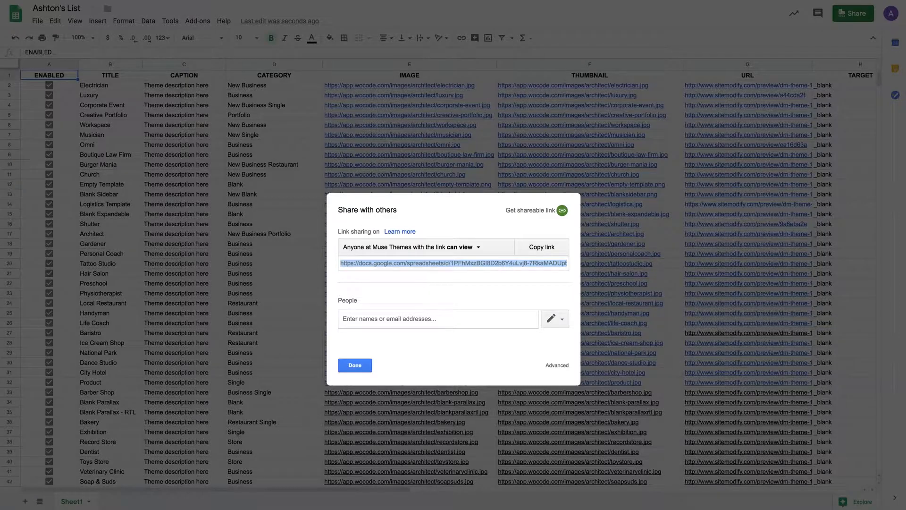
Return to the copied spreadsheet in Google Sheets, finish its sharing settings and look through the template rows
{"action": "left_click", "coordinate": [357, 367]}
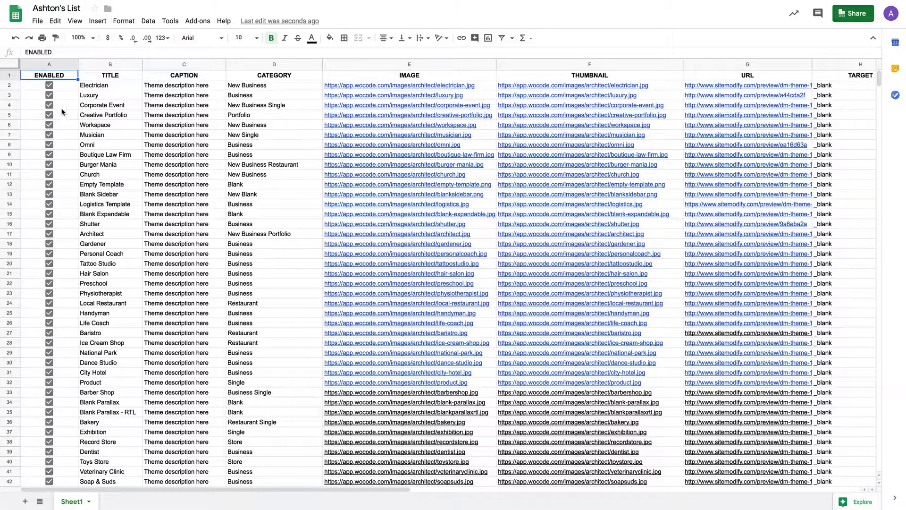
{"action": "scroll", "coordinate": [48, 174], "scroll_direction": "down", "scroll_amount": 3}
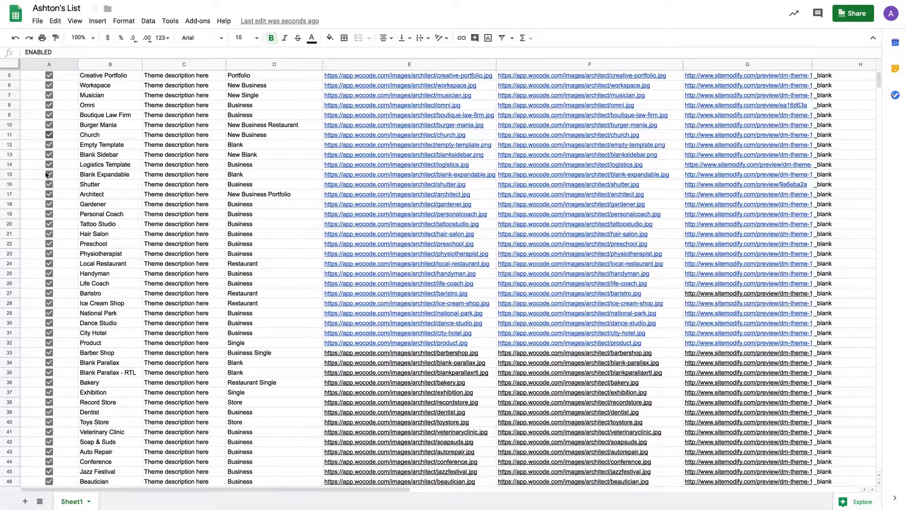
{"action": "scroll", "coordinate": [48, 175], "scroll_direction": "up", "scroll_amount": 3}
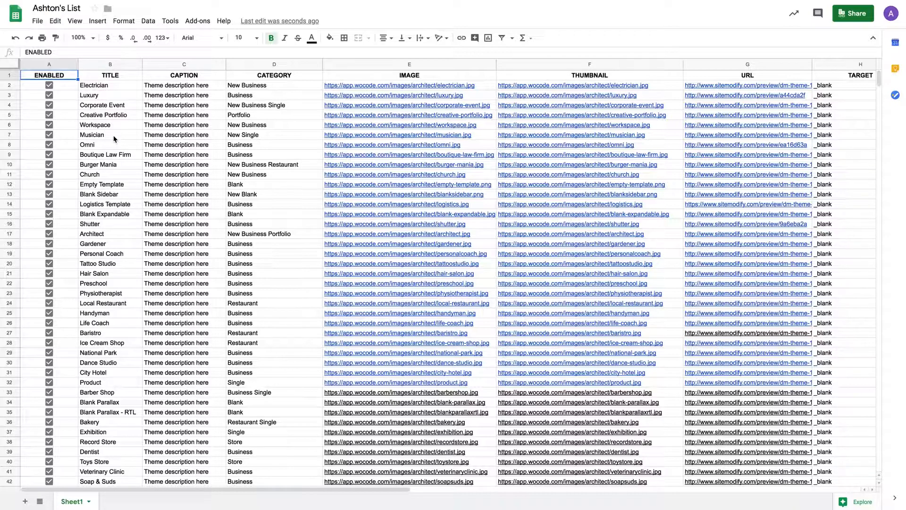
Examine the template spreadsheet's title, caption, category, image, thumbnail and URL columns, down to the last template row
{"action": "left_click", "coordinate": [116, 84]}
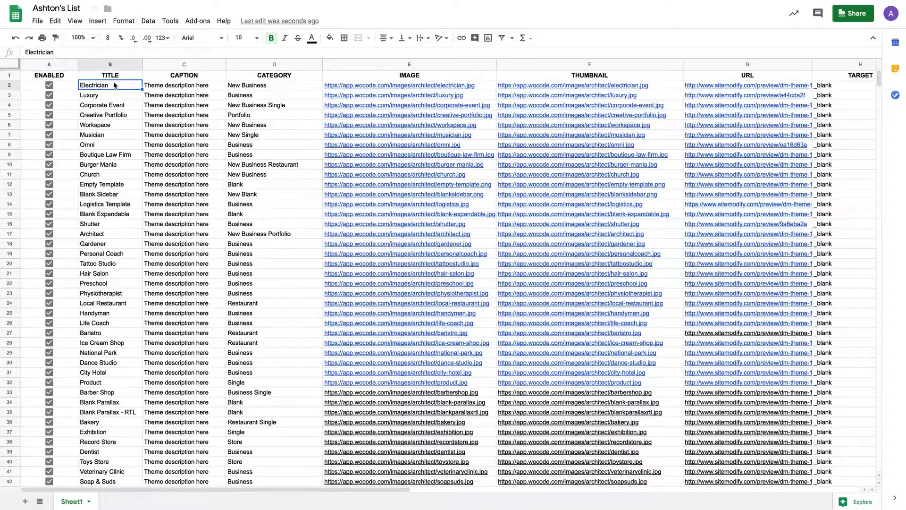
{"action": "left_click", "coordinate": [115, 76]}
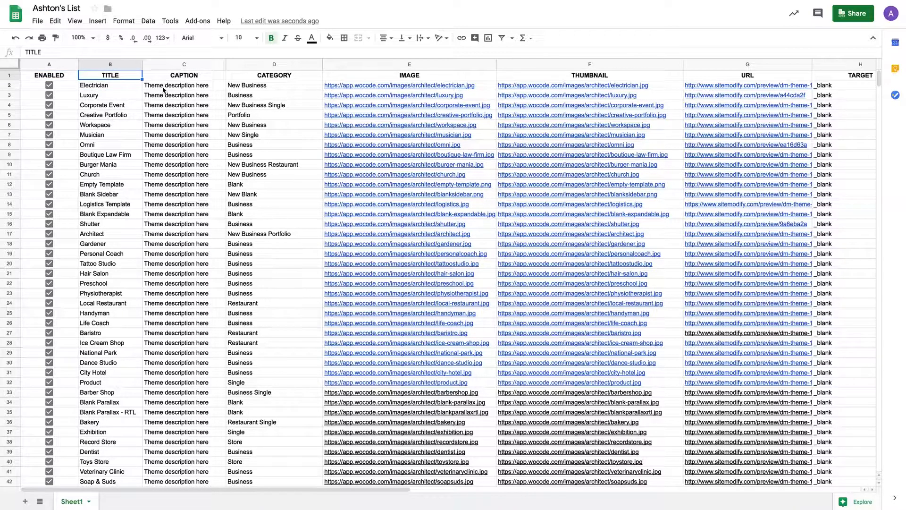
{"action": "left_click", "coordinate": [183, 77]}
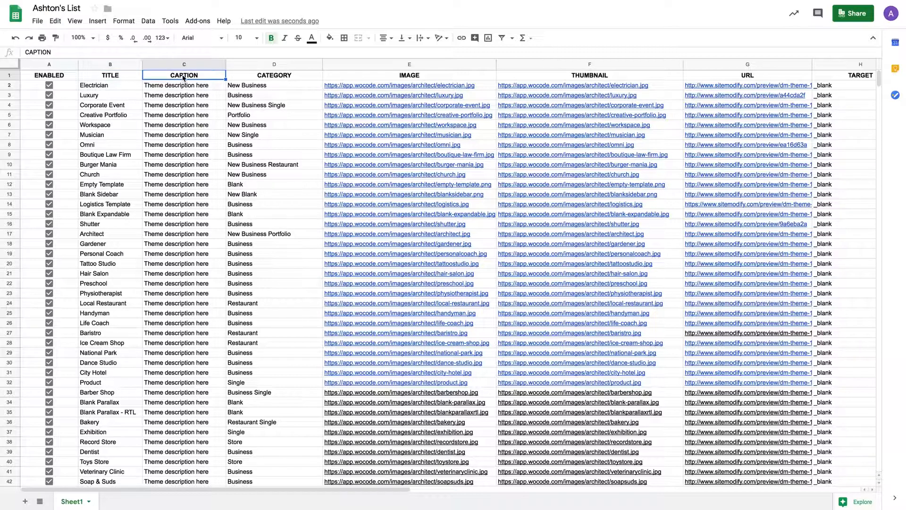
{"action": "left_click", "coordinate": [272, 76]}
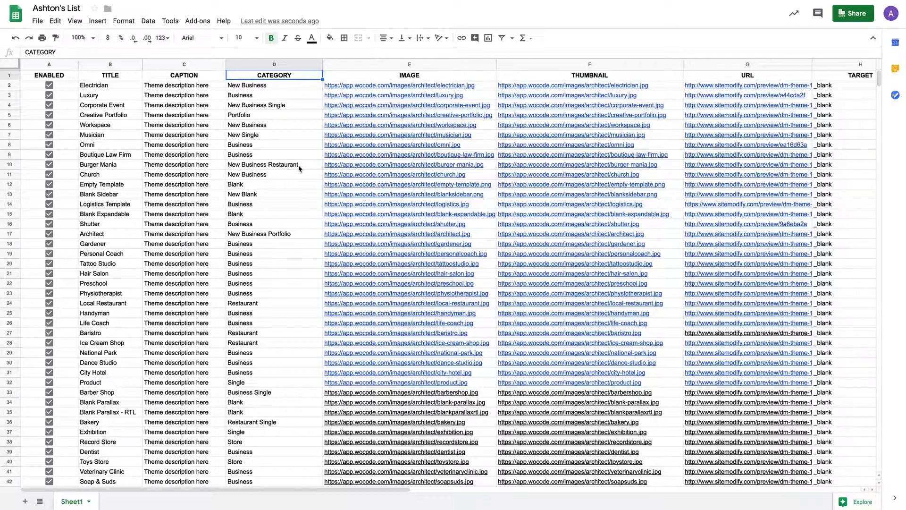
{"action": "left_click", "coordinate": [276, 178]}
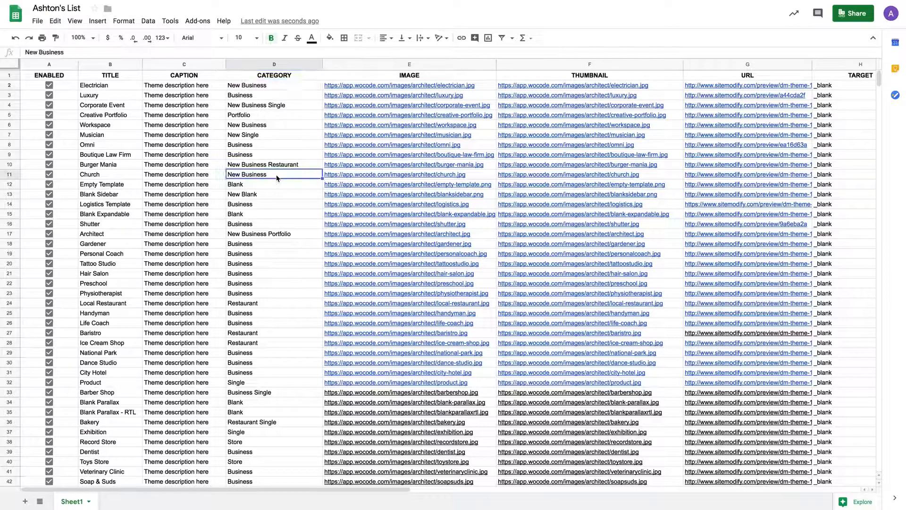
{"action": "left_click", "coordinate": [409, 78]}
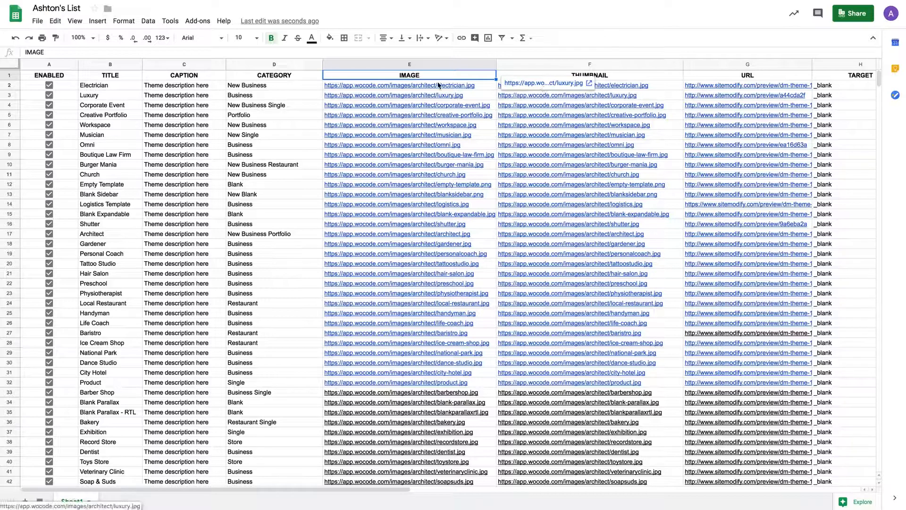
{"action": "left_click", "coordinate": [602, 77]}
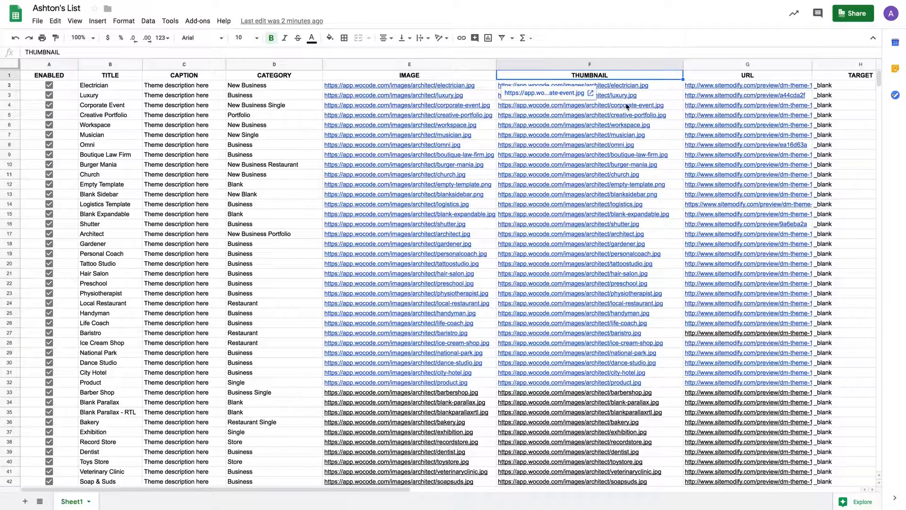
{"action": "left_click", "coordinate": [750, 78]}
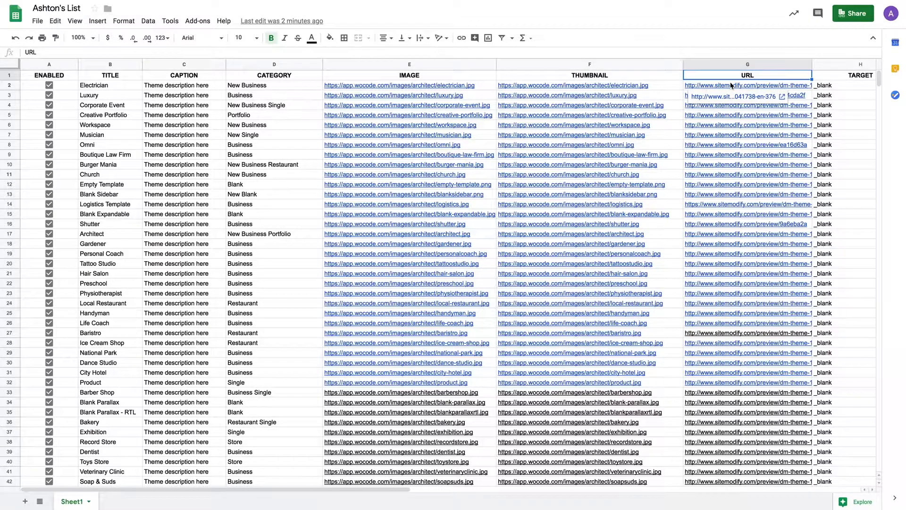
{"action": "scroll", "coordinate": [361, 293], "scroll_direction": "down", "scroll_amount": 12}
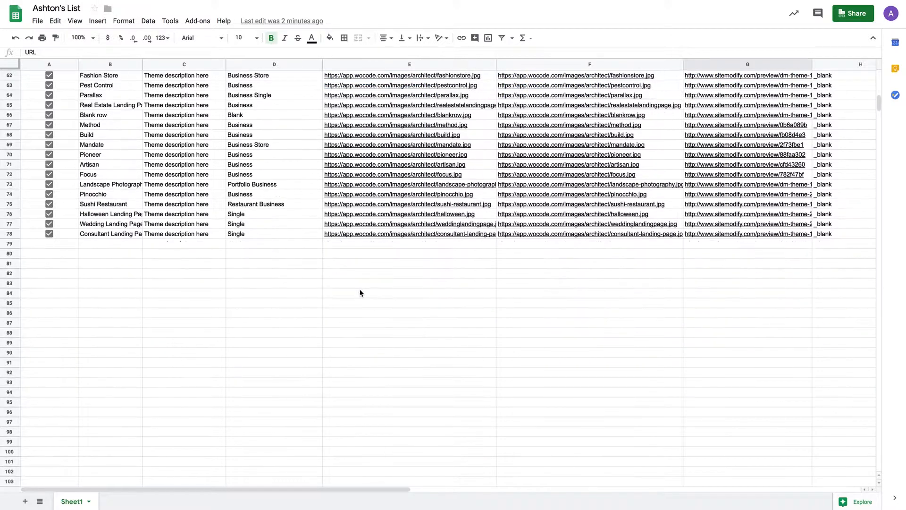
{"action": "scroll", "coordinate": [227, 268], "scroll_direction": "down", "scroll_amount": 1}
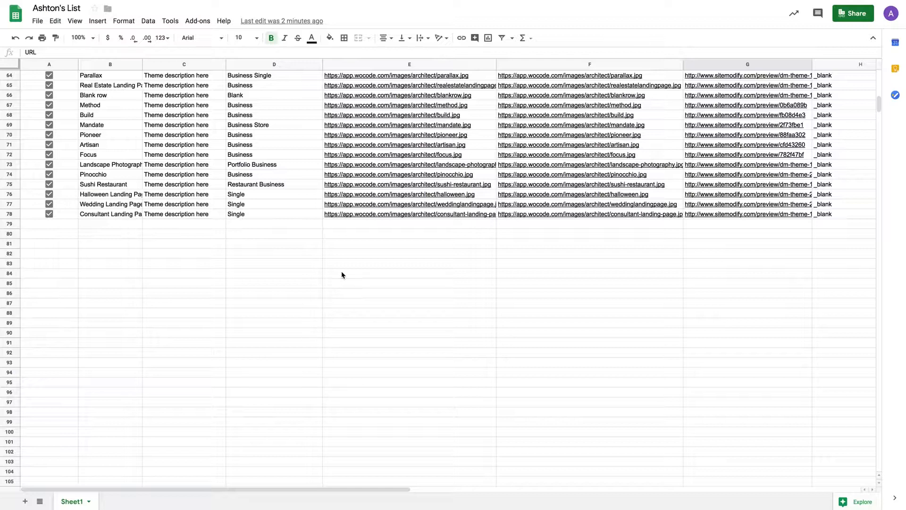
{"action": "mouse_move", "coordinate": [571, 161]}
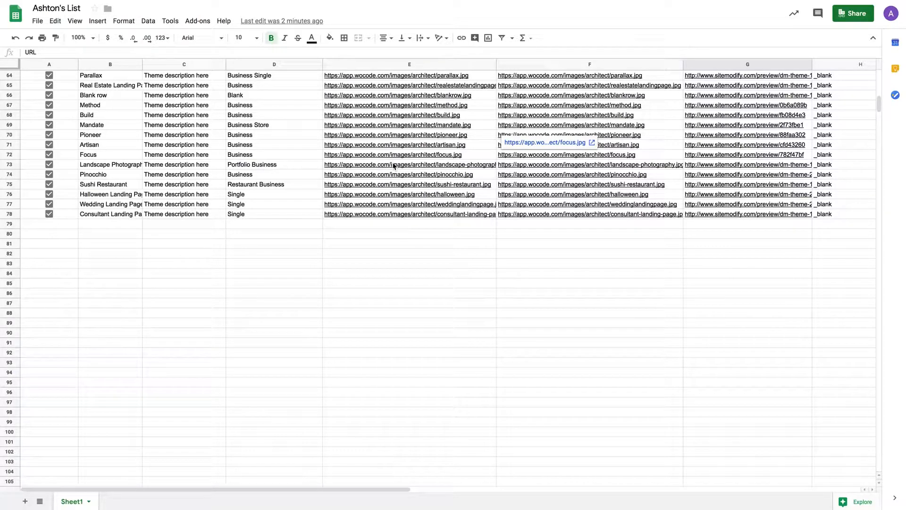
{"action": "mouse_move", "coordinate": [394, 164]}
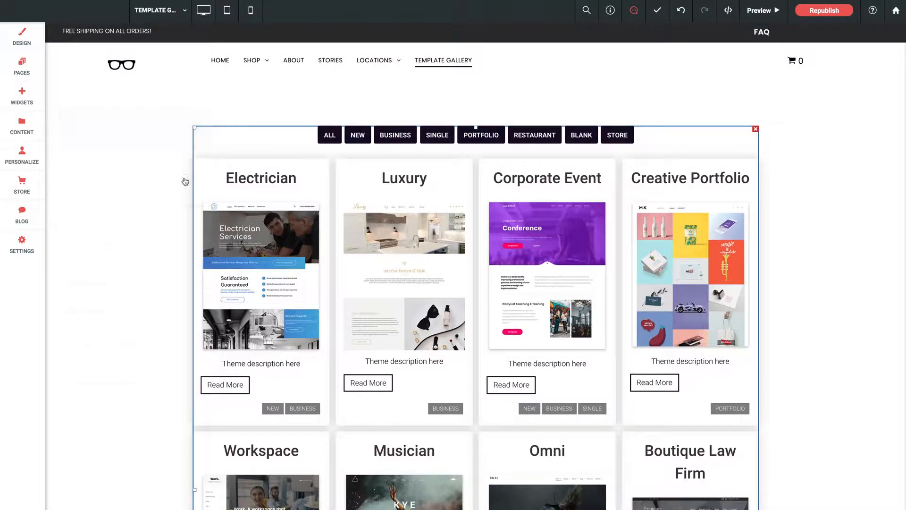
Switch to the website editor, preview the Template Gallery page and filter its templates by Business and New
{"action": "left_click", "coordinate": [762, 10]}
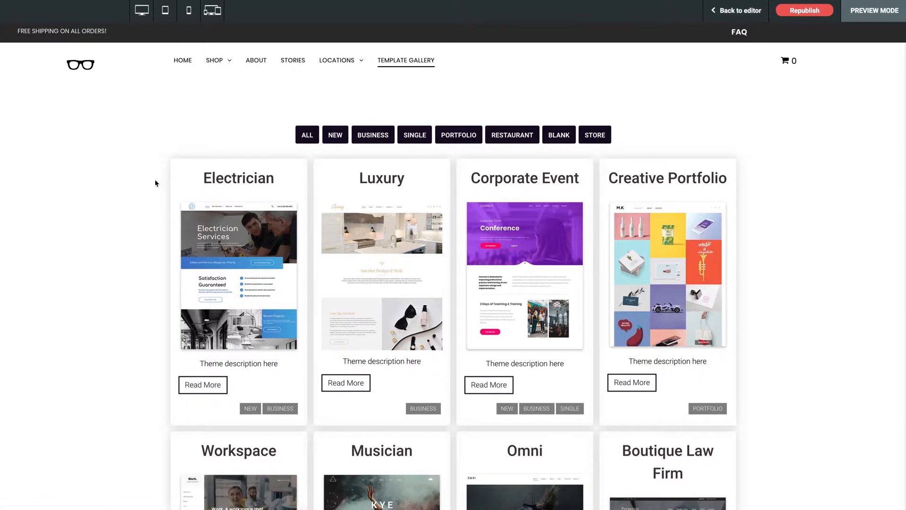
{"action": "scroll", "coordinate": [83, 201], "scroll_direction": "down", "scroll_amount": 3}
{"action": "scroll", "coordinate": [83, 202], "scroll_direction": "up", "scroll_amount": 3}
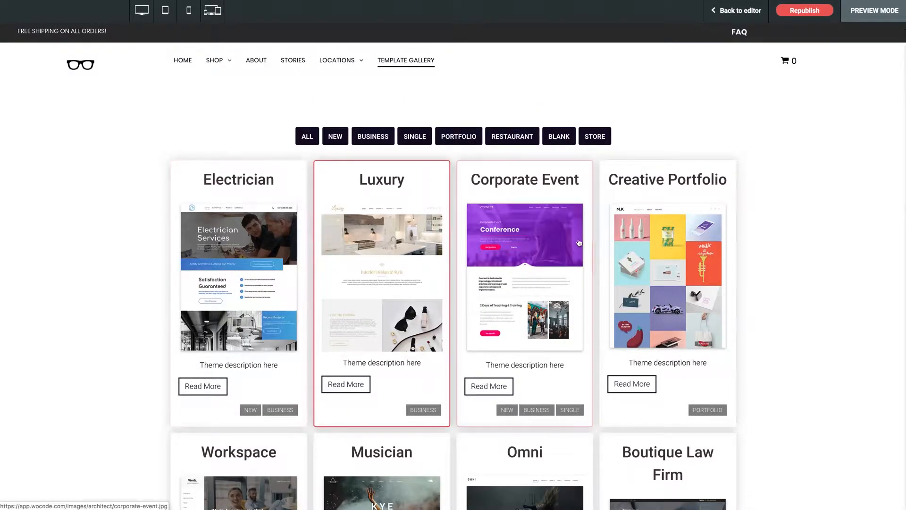
{"action": "scroll", "coordinate": [604, 245], "scroll_direction": "down", "scroll_amount": 2}
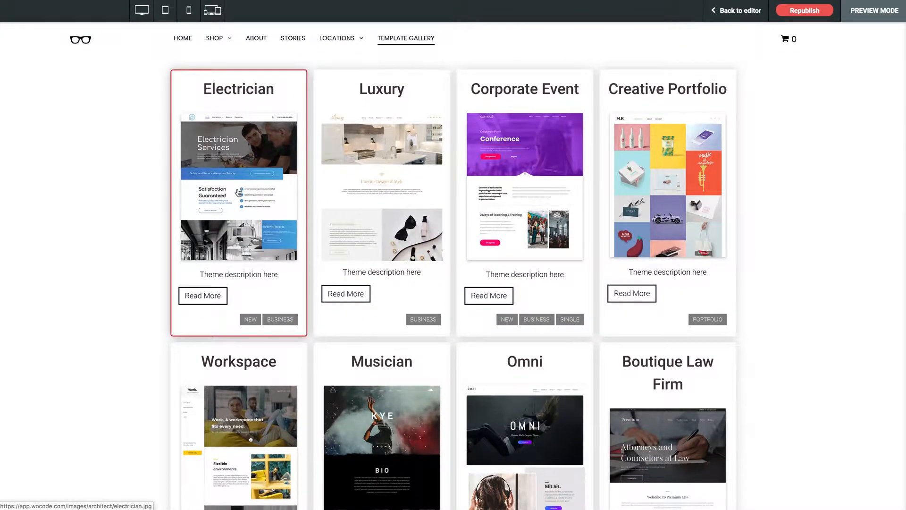
{"action": "scroll", "coordinate": [238, 192], "scroll_direction": "up", "scroll_amount": 2}
{"action": "left_click", "coordinate": [372, 128]}
{"action": "left_click", "coordinate": [336, 129]}
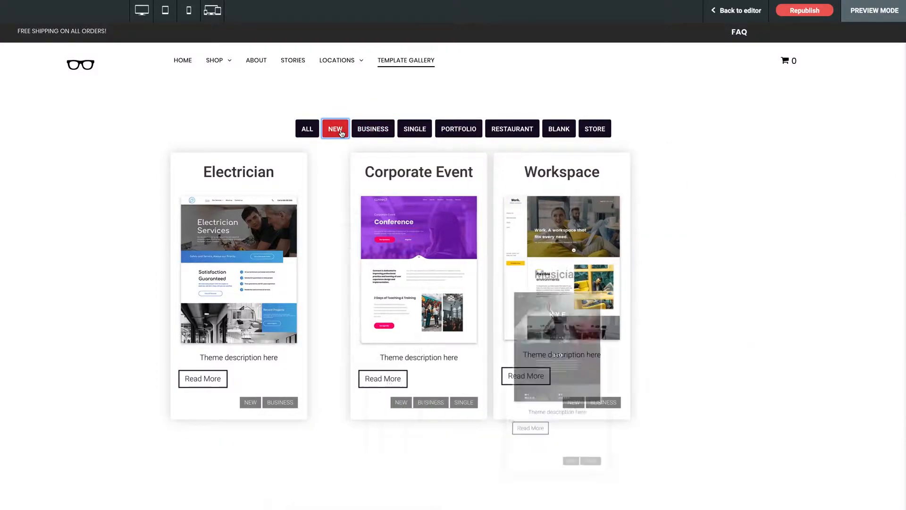
View the Electrician template's image in the lightbox, dismiss the external link notice, and return to the editor
{"action": "left_click", "coordinate": [249, 231]}
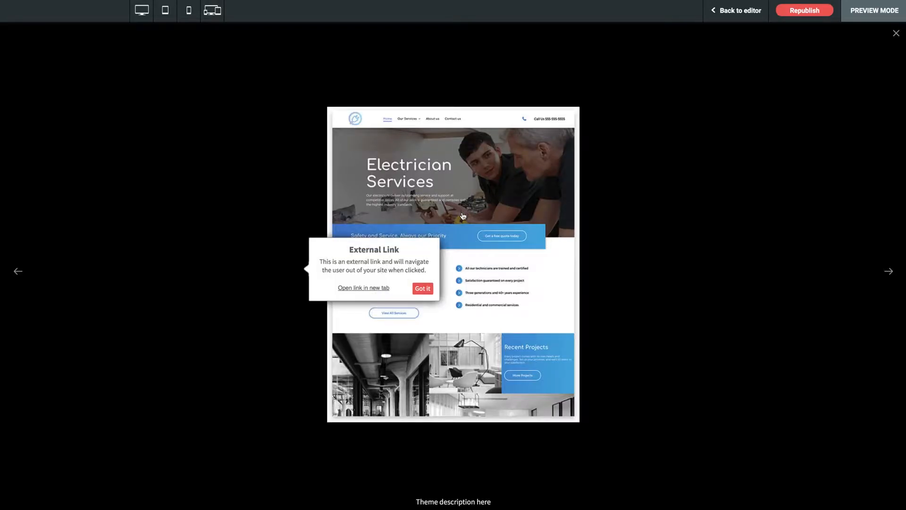
{"action": "left_click", "coordinate": [423, 288]}
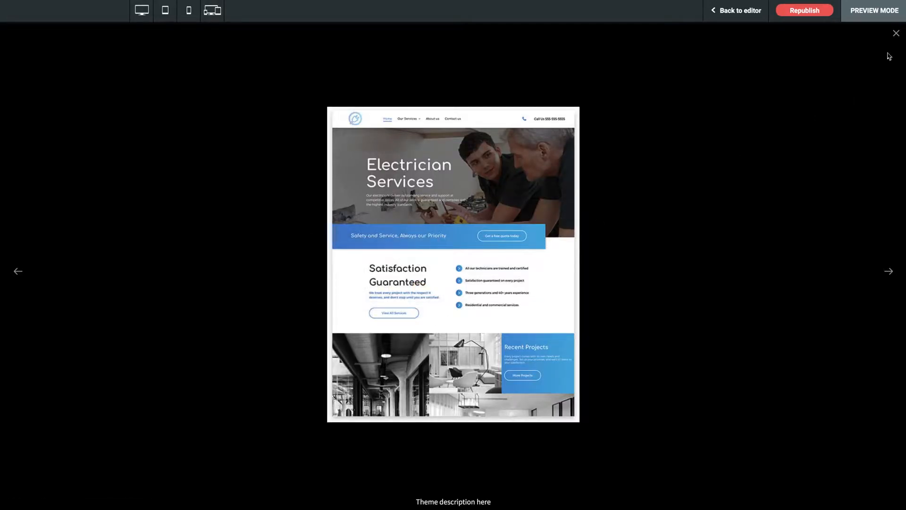
{"action": "left_click", "coordinate": [896, 33]}
{"action": "left_click", "coordinate": [737, 11]}
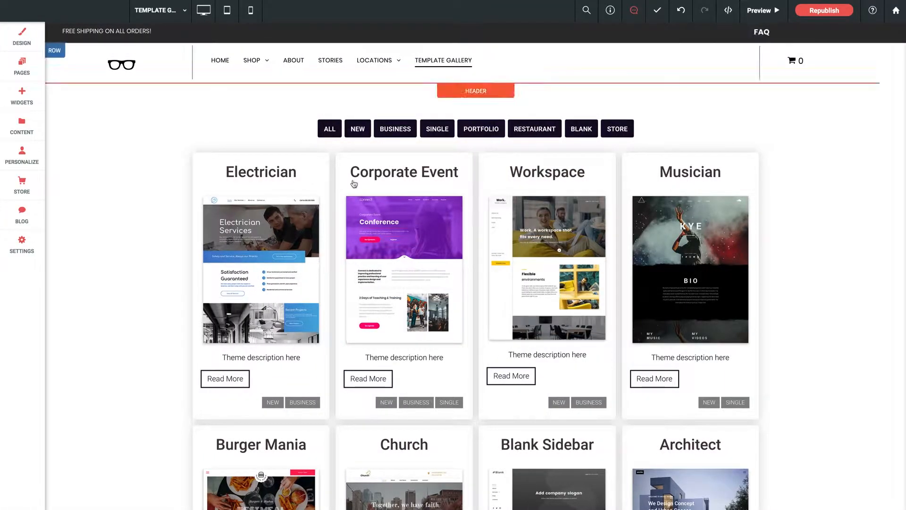
Open the White Label Gallery widget's content settings and choose 4 thumbnail columns
{"action": "left_click", "coordinate": [354, 184]}
{"action": "left_click_drag", "start_coordinate": [150, 112], "coordinate": [359, 111]}
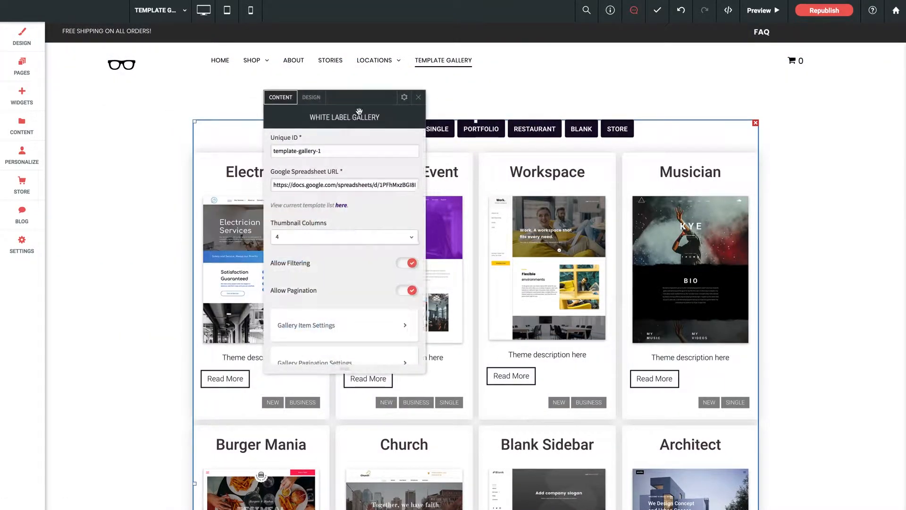
{"action": "scroll", "coordinate": [284, 198], "scroll_direction": "down", "scroll_amount": 2}
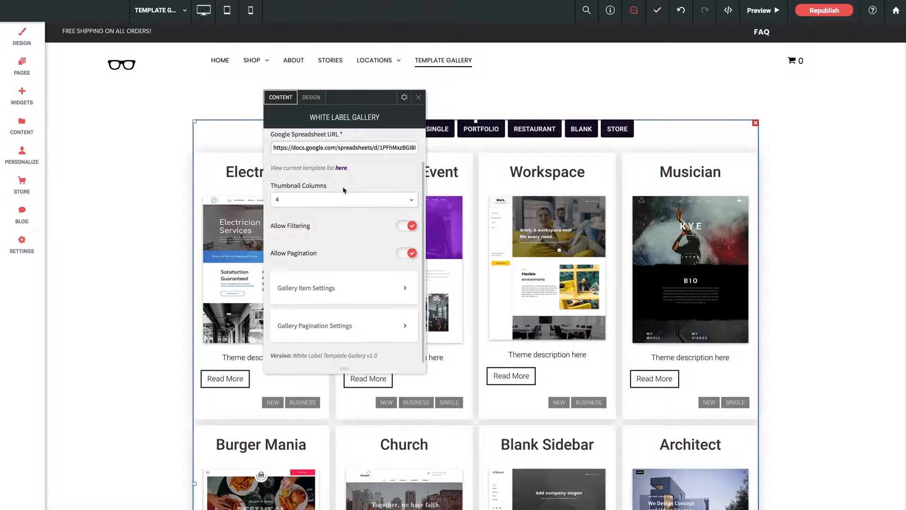
{"action": "left_click", "coordinate": [334, 199]}
{"action": "left_click", "coordinate": [306, 270]}
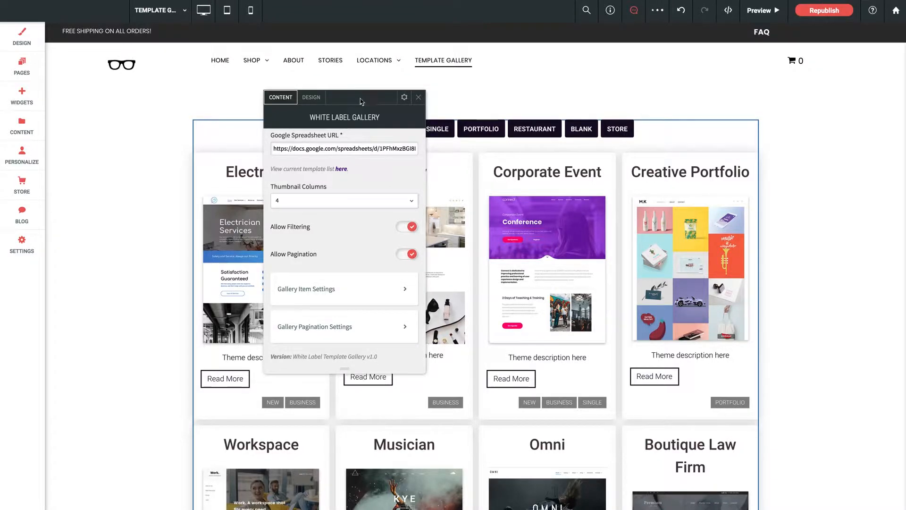
Move the widget settings off the category filters, turn Allow Filtering off to compare the gallery, and turn it back on
{"action": "left_click_drag", "start_coordinate": [366, 100], "coordinate": [264, 91]}
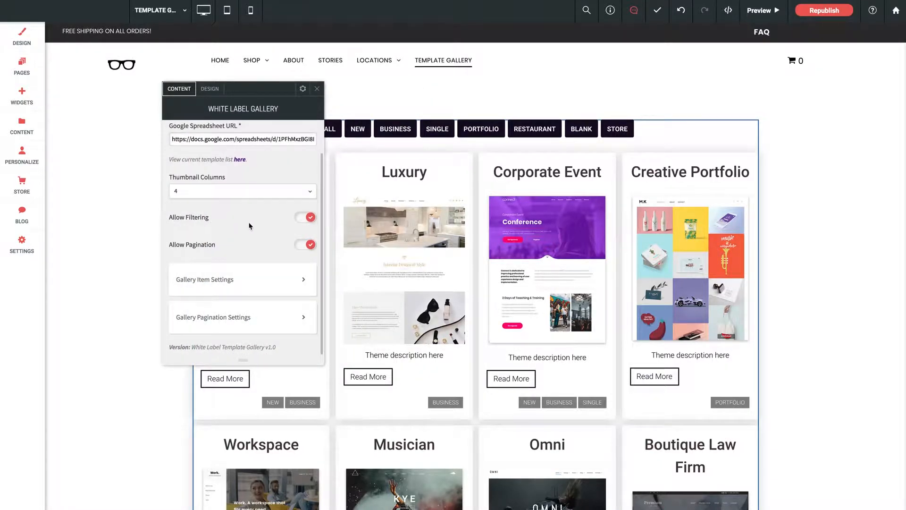
{"action": "left_click", "coordinate": [309, 218]}
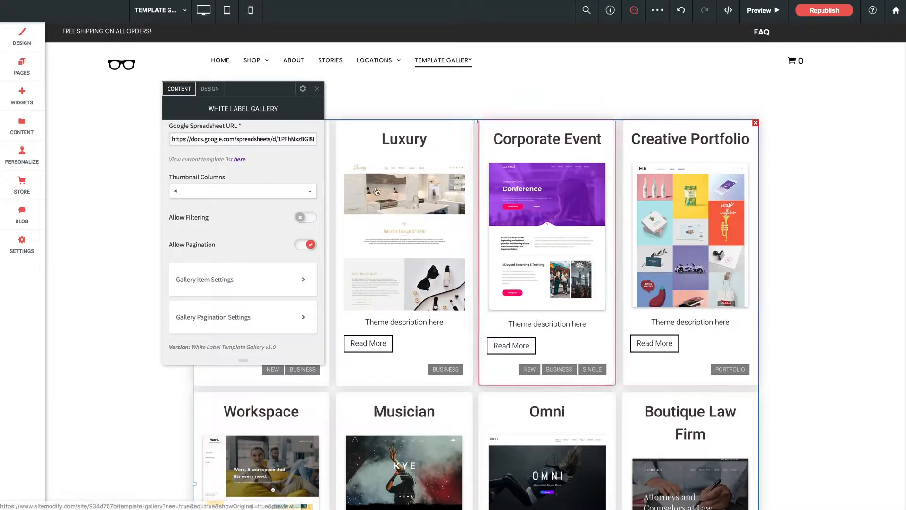
{"action": "left_click", "coordinate": [300, 217]}
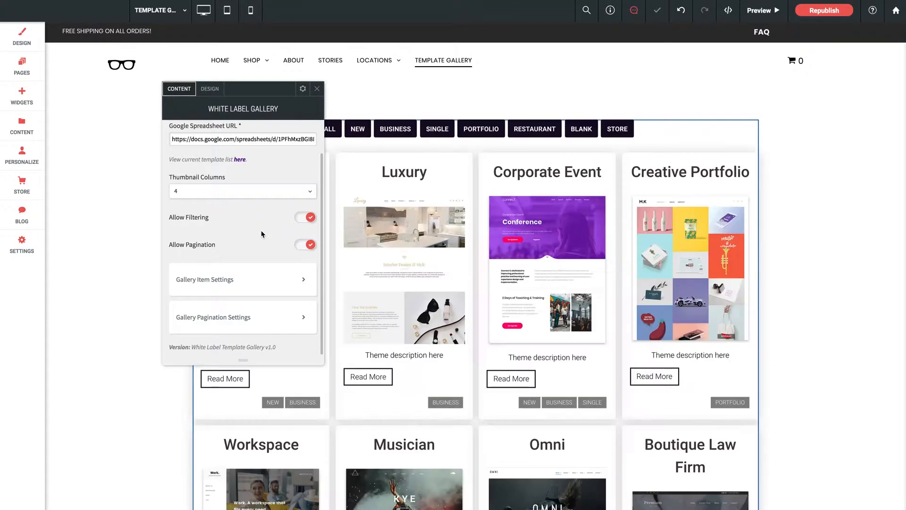
Look through the gallery down to its page navigation and return to the top of the page
{"action": "scroll", "coordinate": [415, 282], "scroll_direction": "down", "scroll_amount": 5}
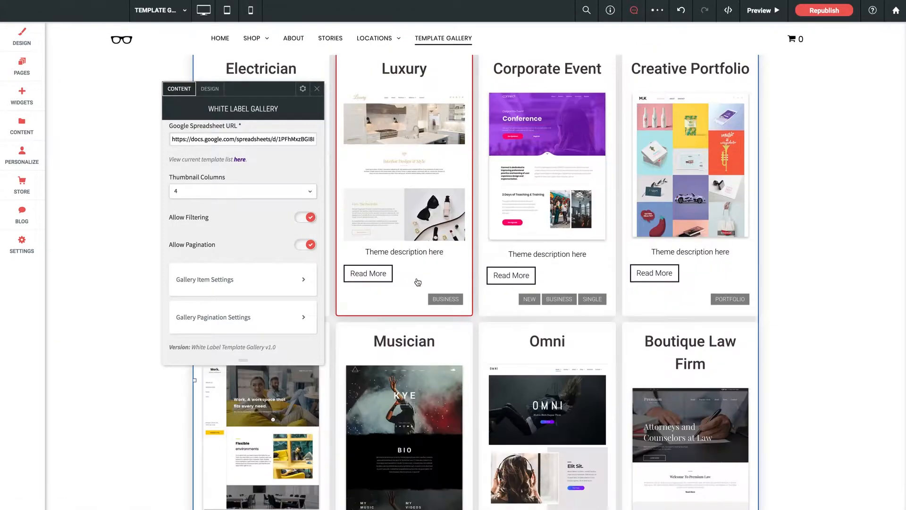
{"action": "scroll", "coordinate": [419, 282], "scroll_direction": "down", "scroll_amount": 11}
{"action": "scroll", "coordinate": [420, 283], "scroll_direction": "up", "scroll_amount": 3}
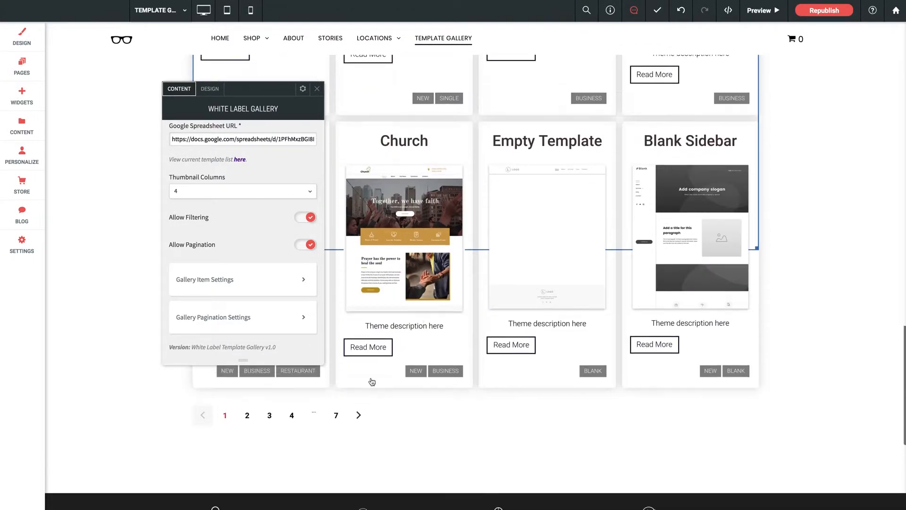
{"action": "scroll", "coordinate": [510, 369], "scroll_direction": "up", "scroll_amount": 12}
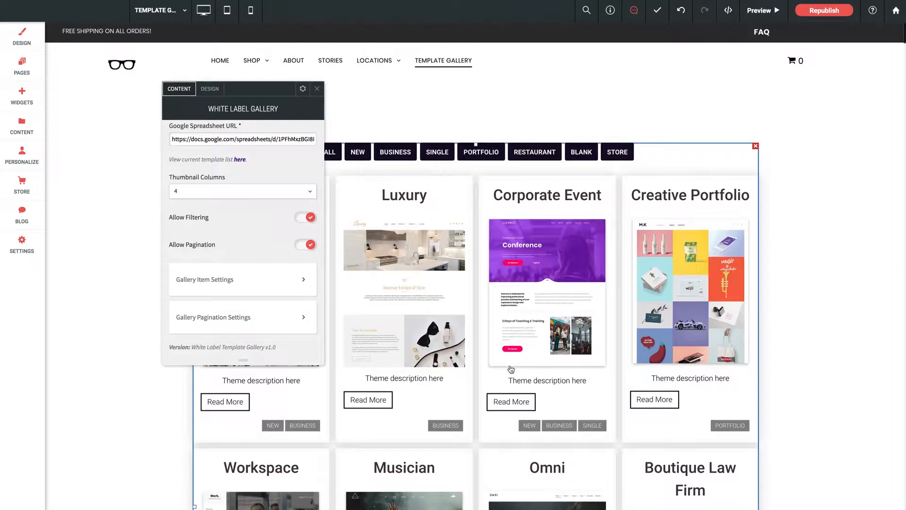
Review the widget's Gallery Item Settings and Gallery Pagination Settings, closing each without changing any option
{"action": "left_click_drag", "start_coordinate": [243, 87], "coordinate": [253, 71]}
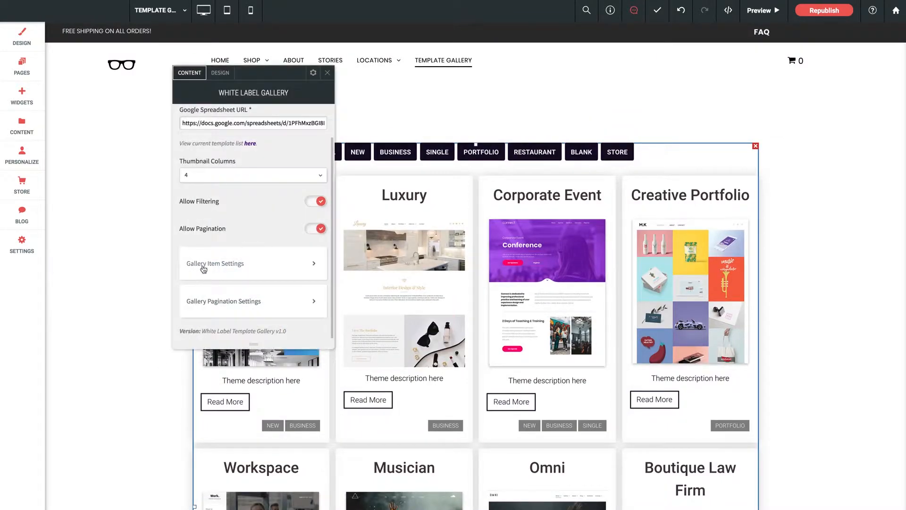
{"action": "left_click", "coordinate": [242, 267]}
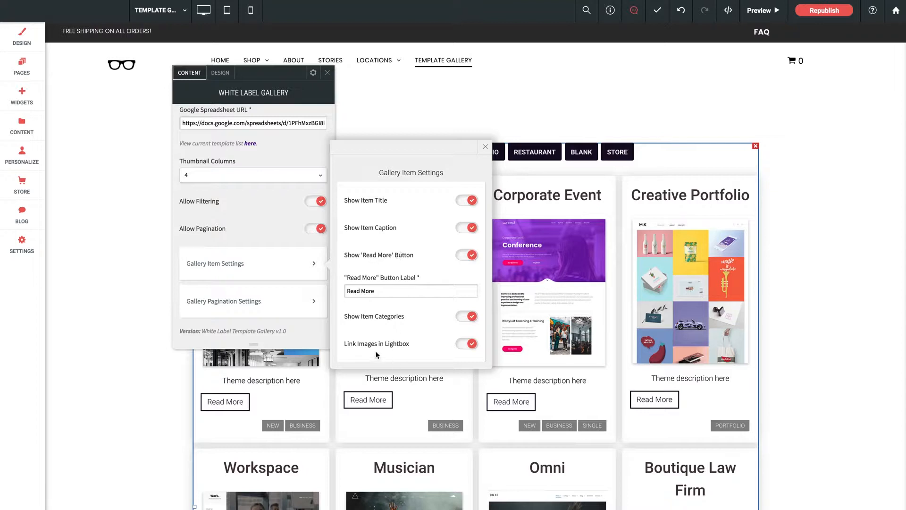
{"action": "left_click", "coordinate": [484, 147]}
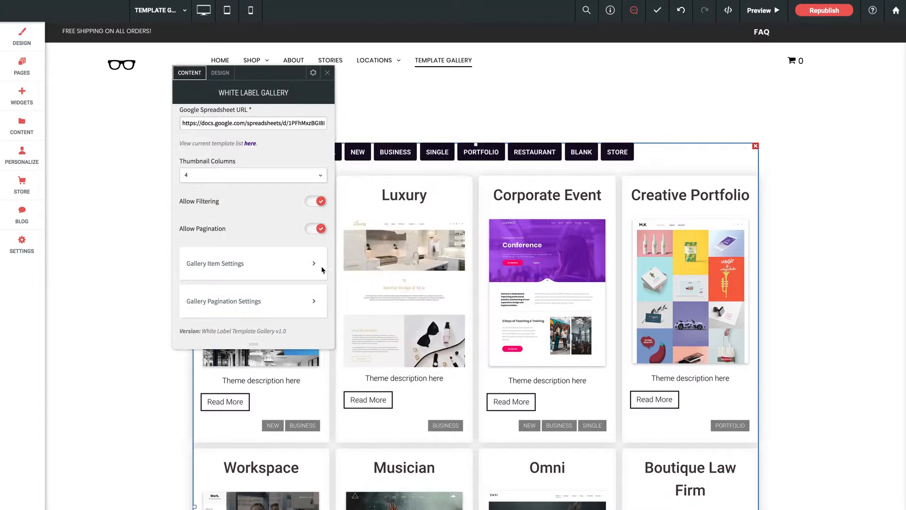
{"action": "left_click", "coordinate": [270, 302]}
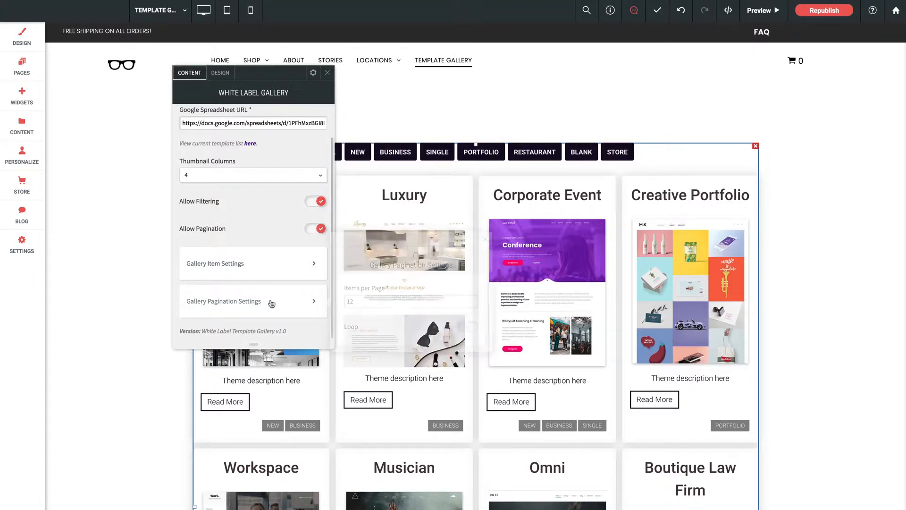
{"action": "double_click", "coordinate": [360, 300]}
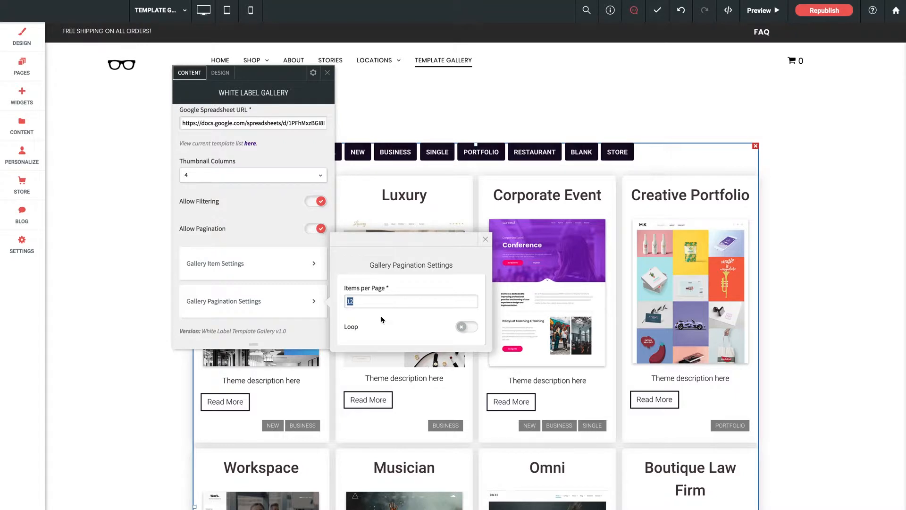
{"action": "left_click", "coordinate": [381, 320]}
{"action": "left_click", "coordinate": [486, 241]}
Move the White Label Gallery settings over the gallery's middle and look through the list of styling categories in its design settings
{"action": "left_click_drag", "start_coordinate": [243, 81], "coordinate": [392, 137]}
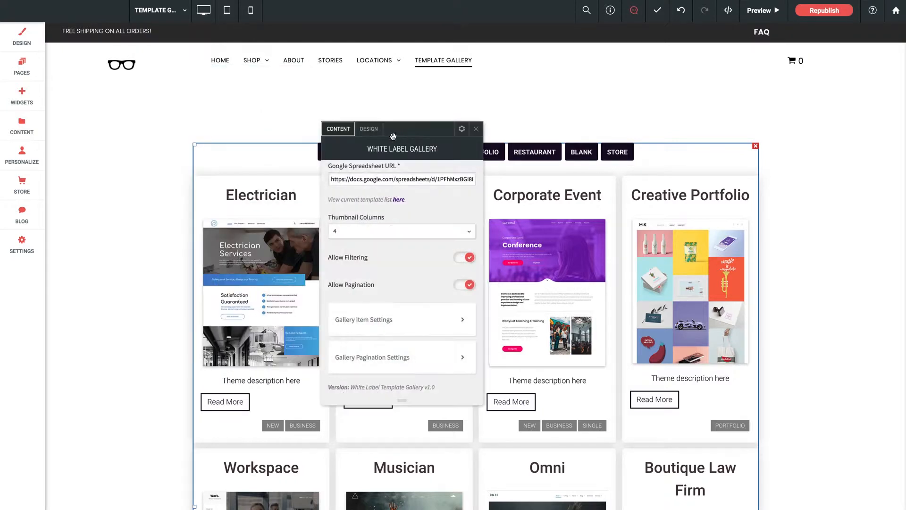
{"action": "left_click", "coordinate": [371, 135]}
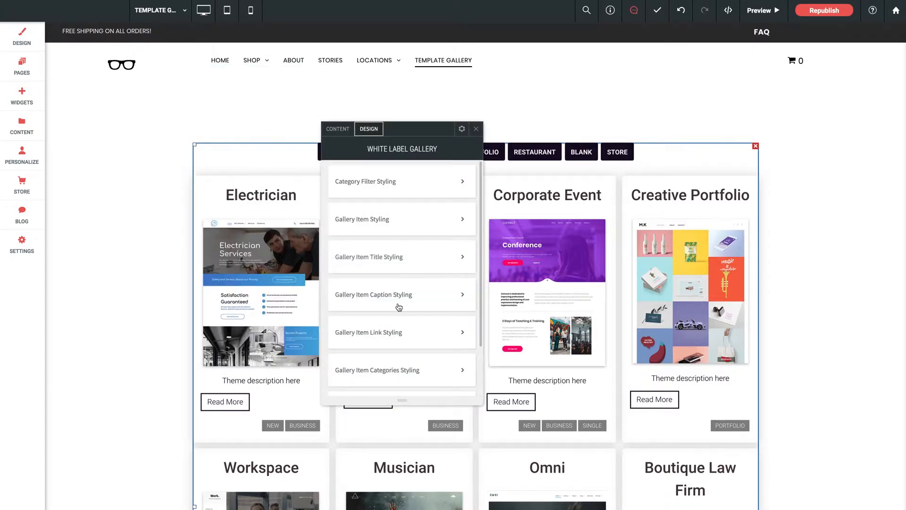
{"action": "scroll", "coordinate": [394, 208], "scroll_direction": "down", "scroll_amount": 3}
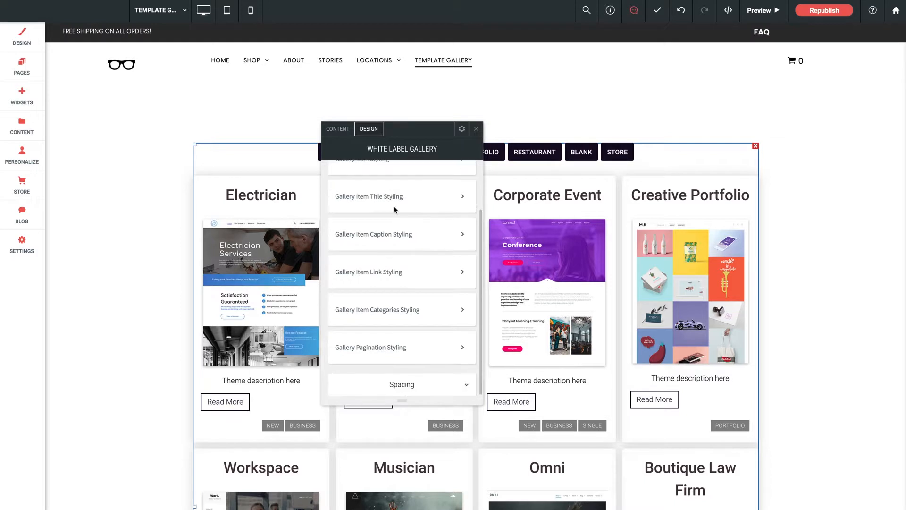
{"action": "scroll", "coordinate": [394, 214], "scroll_direction": "up", "scroll_amount": 3}
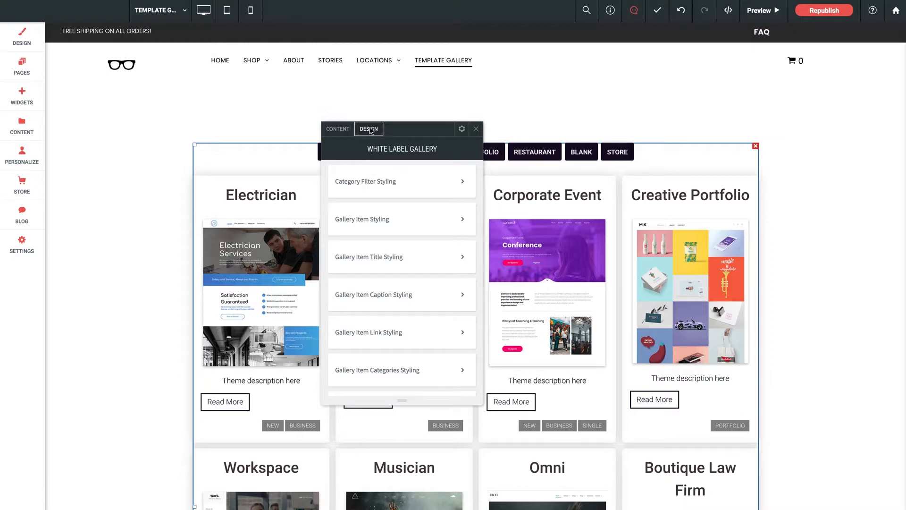
Review the Category Filter Styling options and the remaining design categories, and close the widget settings without changing any option
{"action": "left_click", "coordinate": [434, 190]}
{"action": "scroll", "coordinate": [571, 249], "scroll_direction": "down", "scroll_amount": 3}
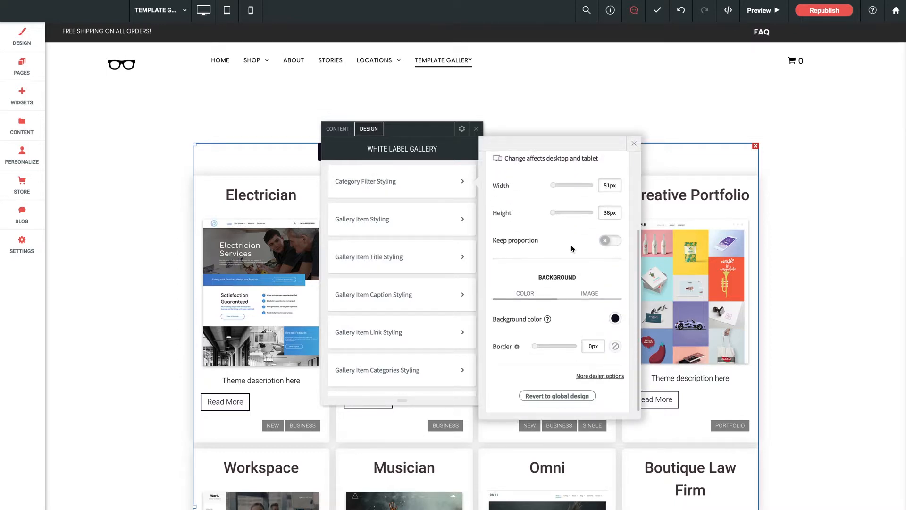
{"action": "left_click", "coordinate": [633, 143]}
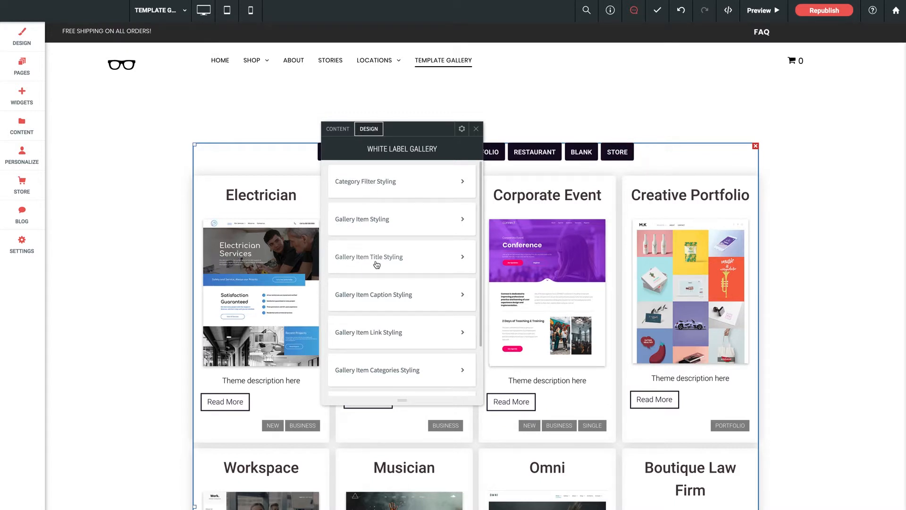
{"action": "scroll", "coordinate": [433, 297], "scroll_direction": "down", "scroll_amount": 2}
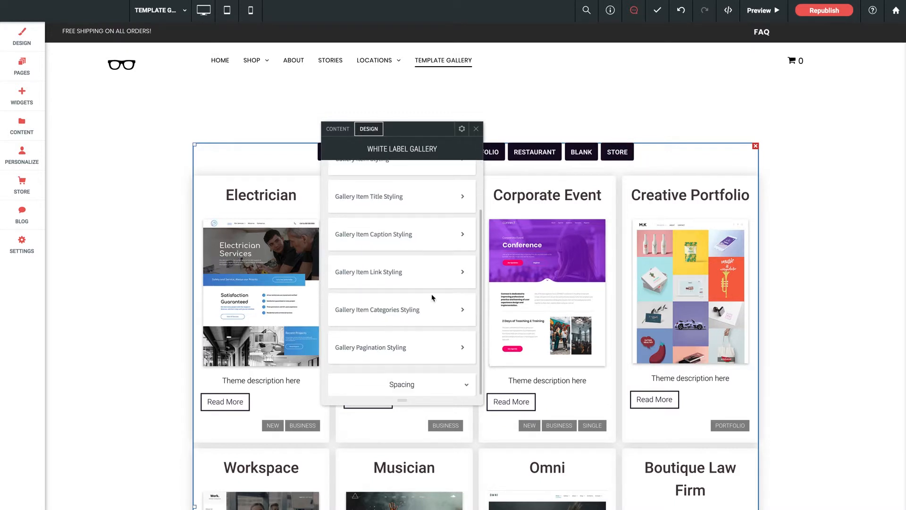
{"action": "left_click", "coordinate": [475, 129]}
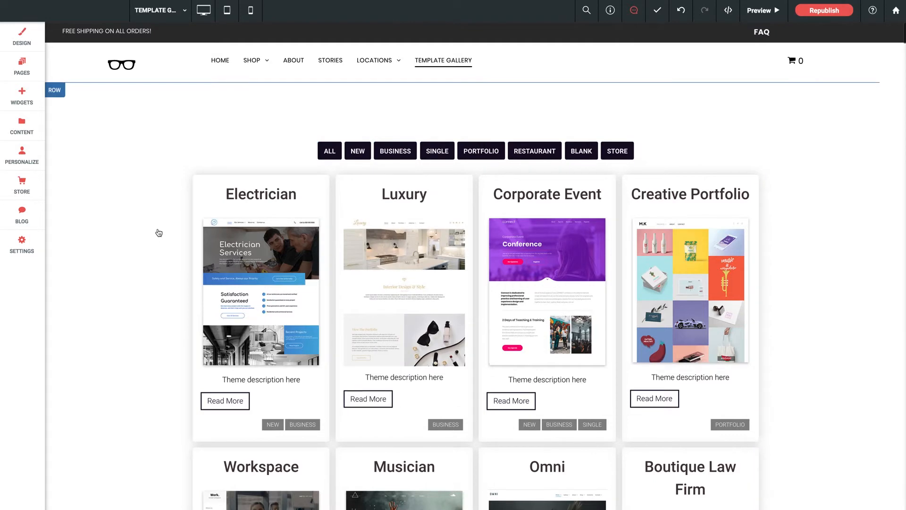
Look over the gallery's template cards down to the page navigation and footer, and head back up the page
{"action": "scroll", "coordinate": [156, 243], "scroll_direction": "down", "scroll_amount": 10}
{"action": "scroll", "coordinate": [159, 232], "scroll_direction": "down", "scroll_amount": 2}
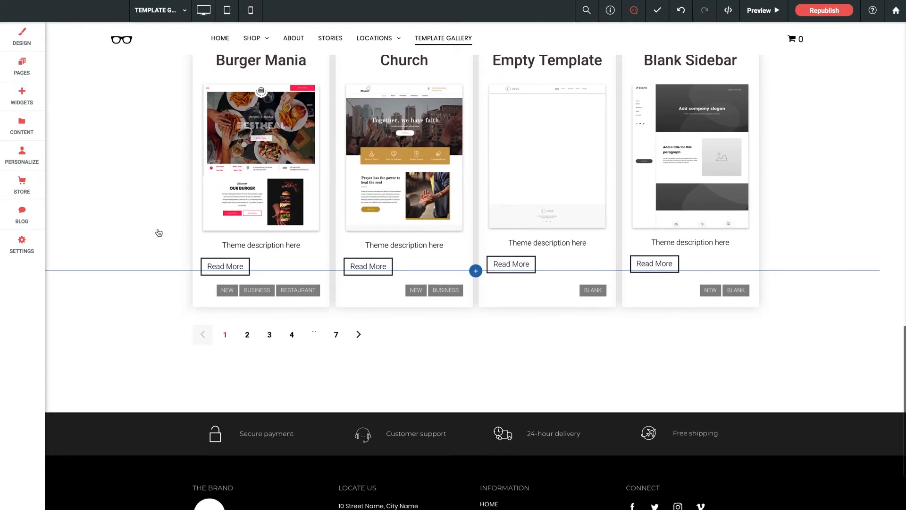
{"action": "scroll", "coordinate": [159, 232], "scroll_direction": "up", "scroll_amount": 10}
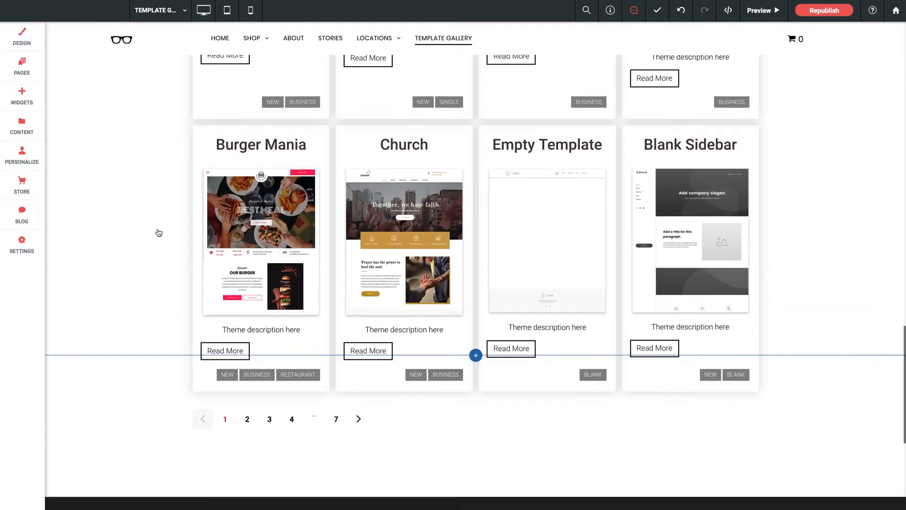